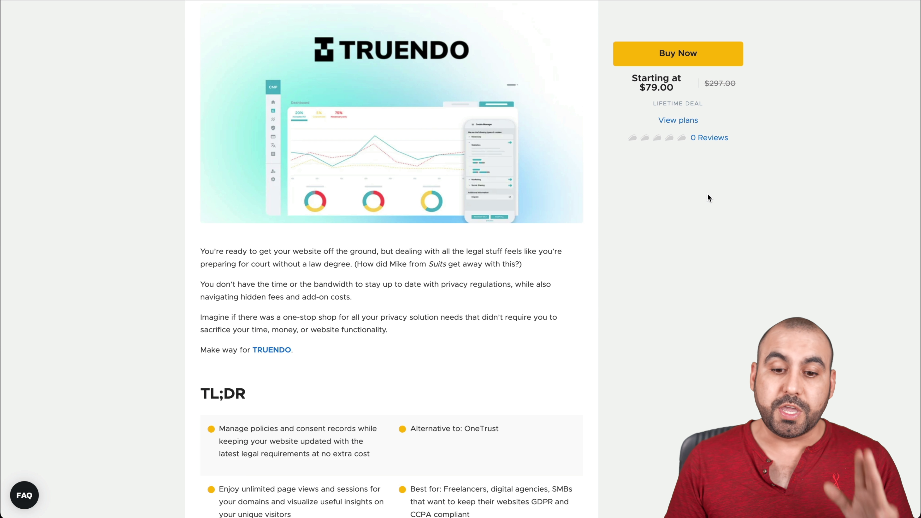
Scroll the AppSumo TRUENDO deal page down to the $79, $149 and $219 license tier cards
{"action": "scroll", "coordinate": [708, 197], "scroll_direction": "down", "scroll_amount": 5}
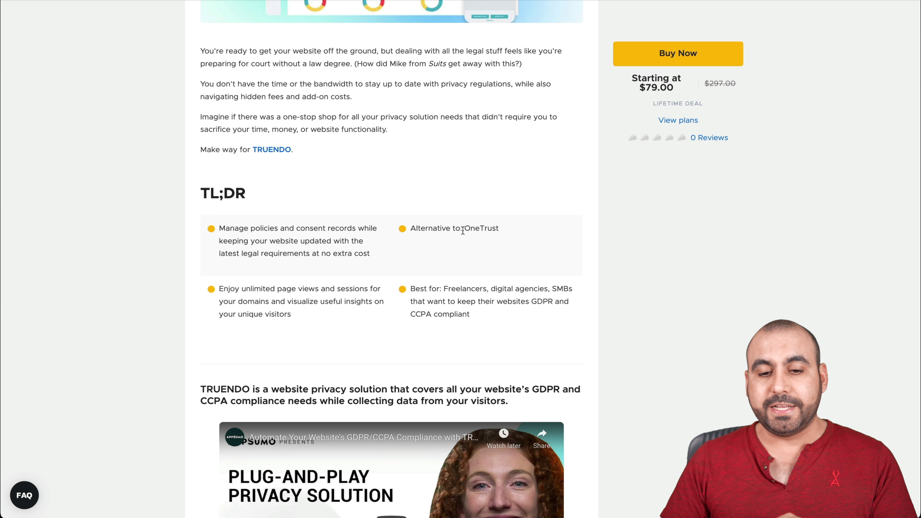
{"action": "left_click_drag", "start_coordinate": [463, 231], "coordinate": [499, 229]}
{"action": "left_click", "coordinate": [518, 236]}
{"action": "scroll", "coordinate": [518, 236], "scroll_direction": "down", "scroll_amount": 11}
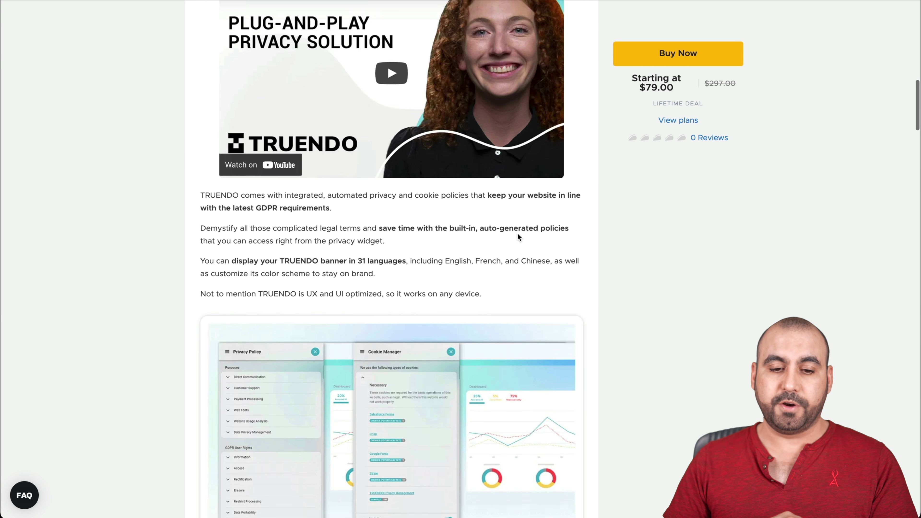
{"action": "scroll", "coordinate": [518, 236], "scroll_direction": "down", "scroll_amount": 20}
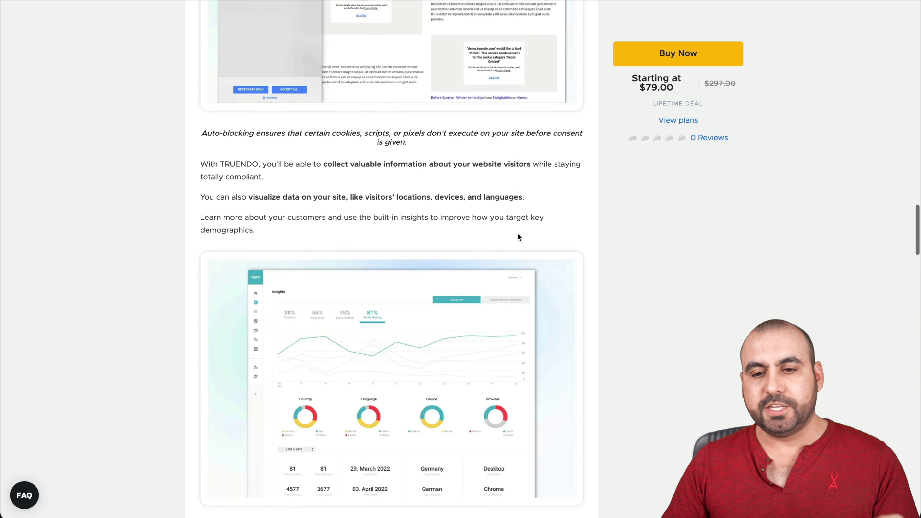
{"action": "scroll", "coordinate": [518, 236], "scroll_direction": "down", "scroll_amount": 20}
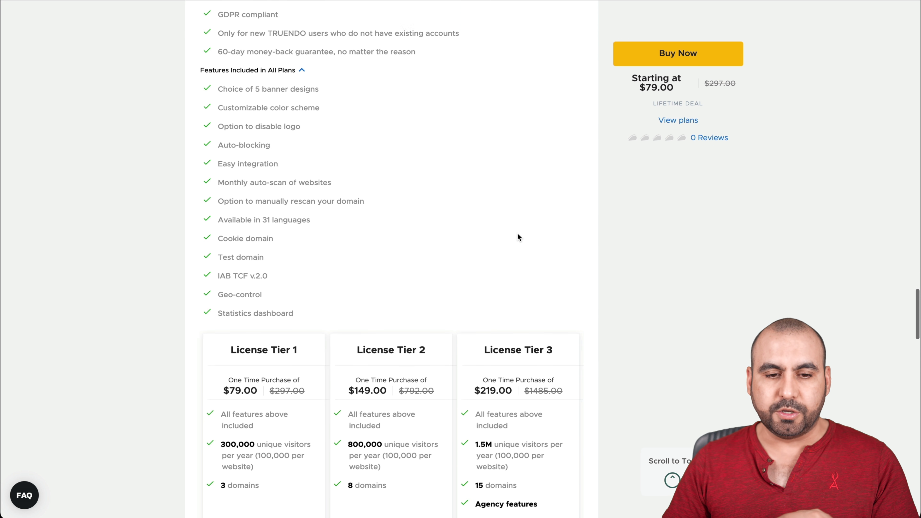
{"action": "scroll", "coordinate": [517, 236], "scroll_direction": "down", "scroll_amount": 5}
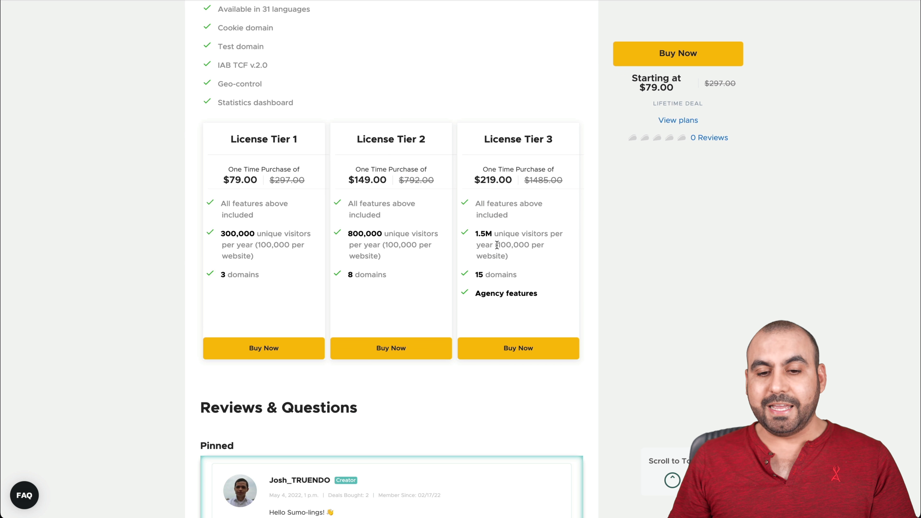
{"action": "left_click_drag", "start_coordinate": [497, 246], "coordinate": [528, 245]}
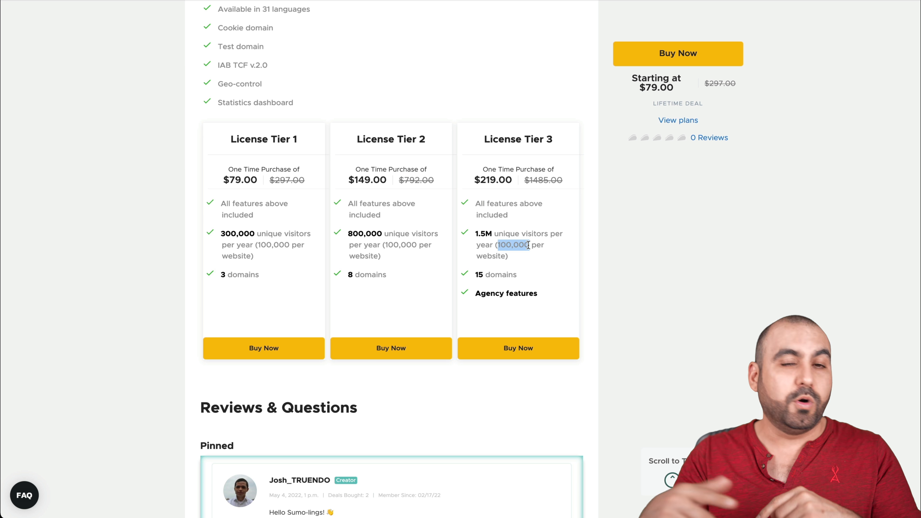
{"action": "left_click", "coordinate": [544, 140]}
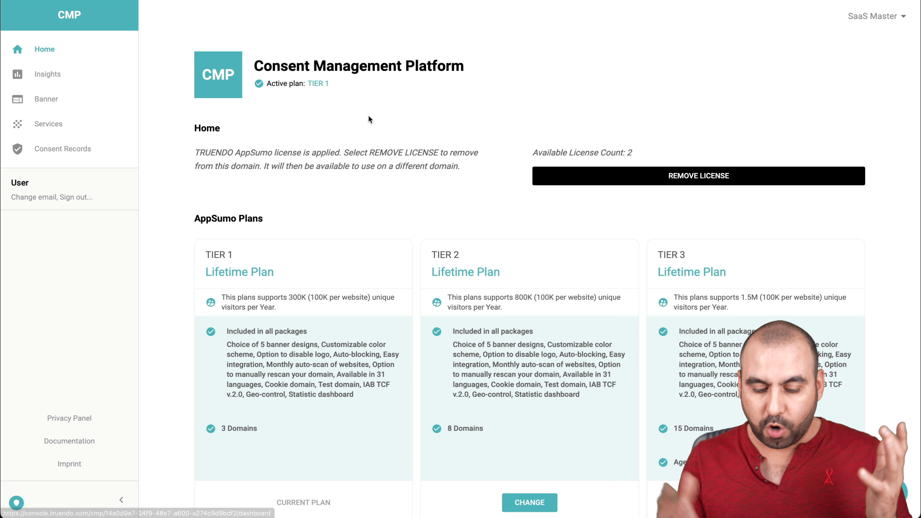
Open a new incognito Chrome window
{"action": "key", "text": "ctrl+shift+n"}
Load saasm.co in the incognito window to show its cookie consent banner
{"action": "type", "text": "saasm"}
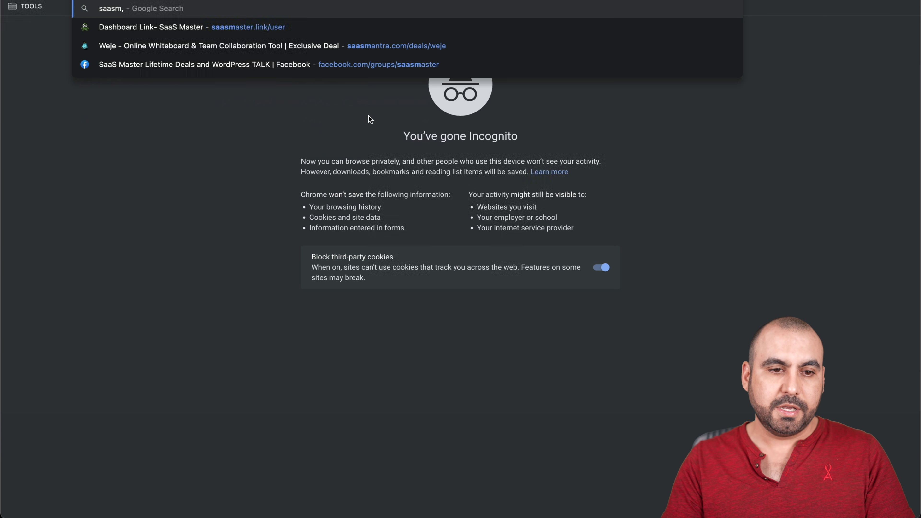
{"action": "type", "text": ".co"}
{"action": "key", "text": "Return"}
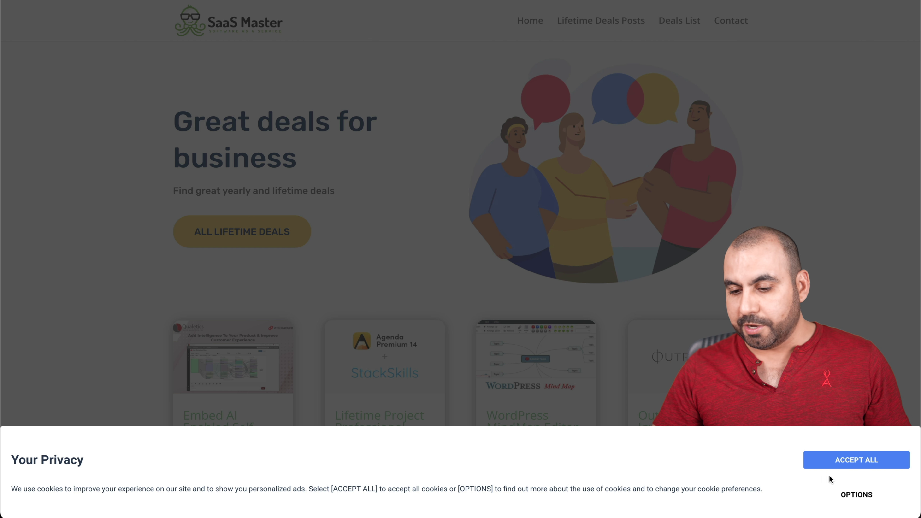
In the Cookie Manager, switch on Marketing and Social Content cookies and expand the Marketing cookie list
{"action": "left_click", "coordinate": [850, 494]}
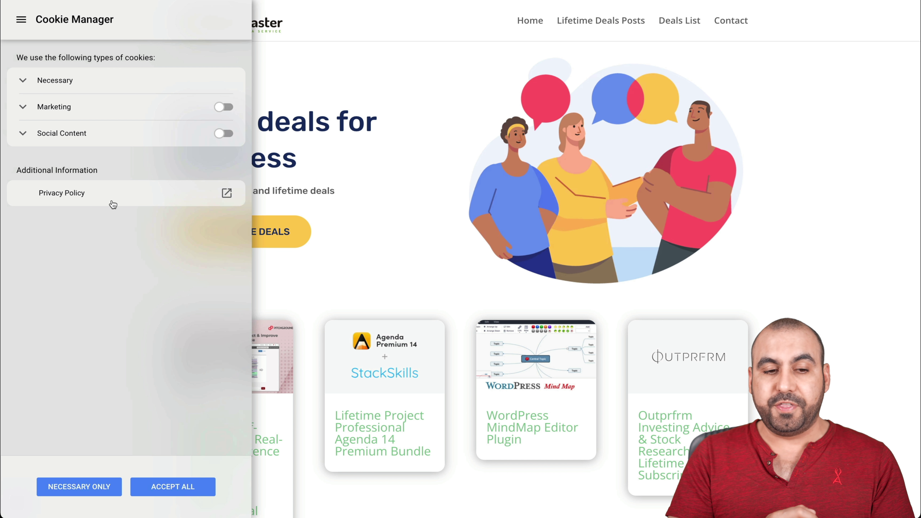
{"action": "left_click", "coordinate": [224, 107]}
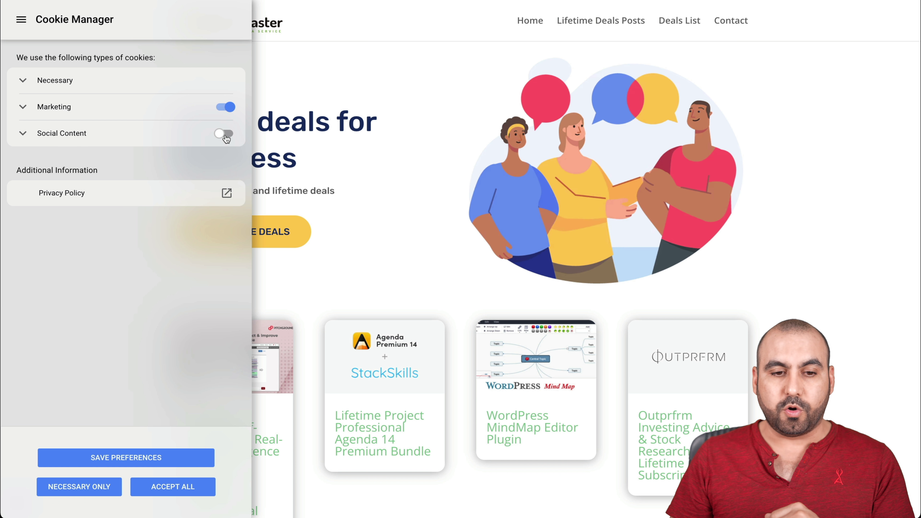
{"action": "left_click", "coordinate": [224, 133]}
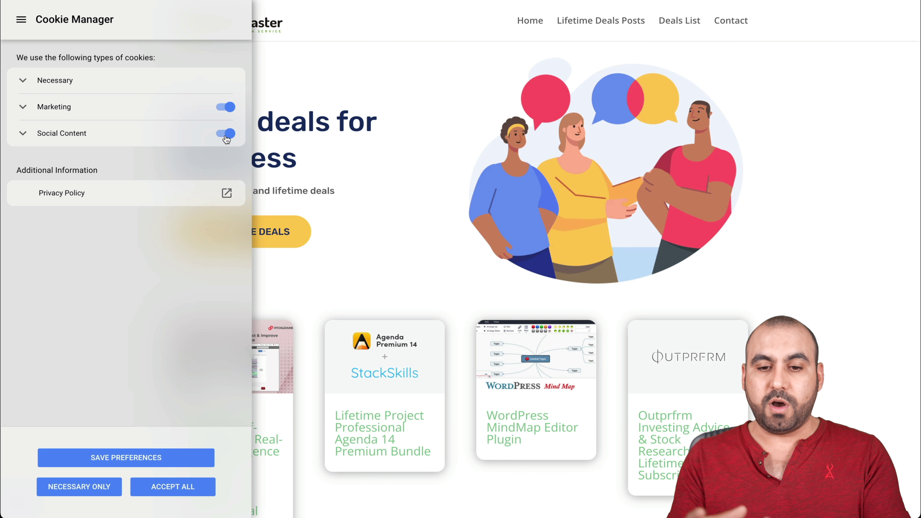
{"action": "scroll", "coordinate": [395, 282], "scroll_direction": "down", "scroll_amount": 15}
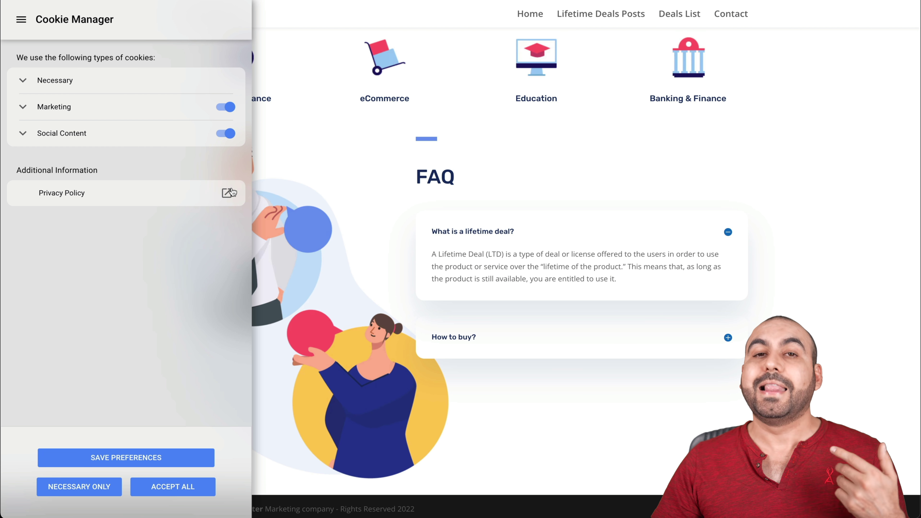
{"action": "left_click", "coordinate": [224, 133]}
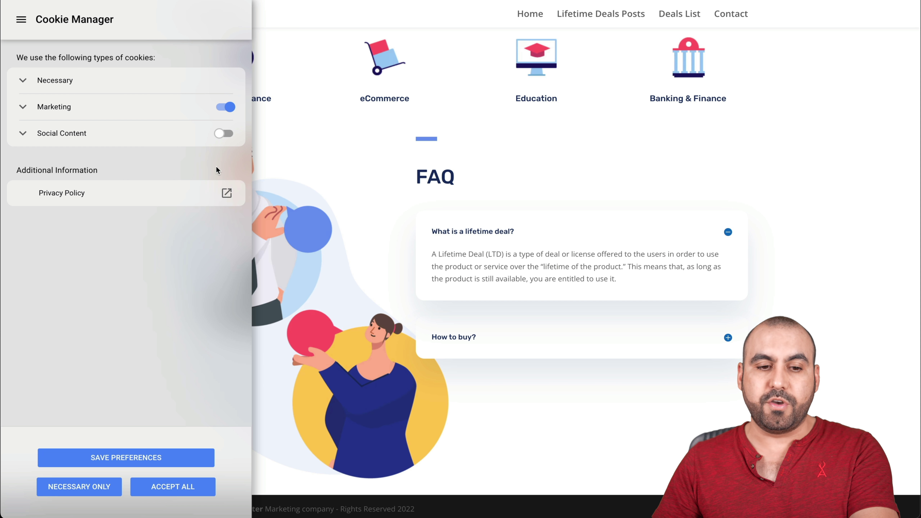
{"action": "left_click", "coordinate": [226, 133]}
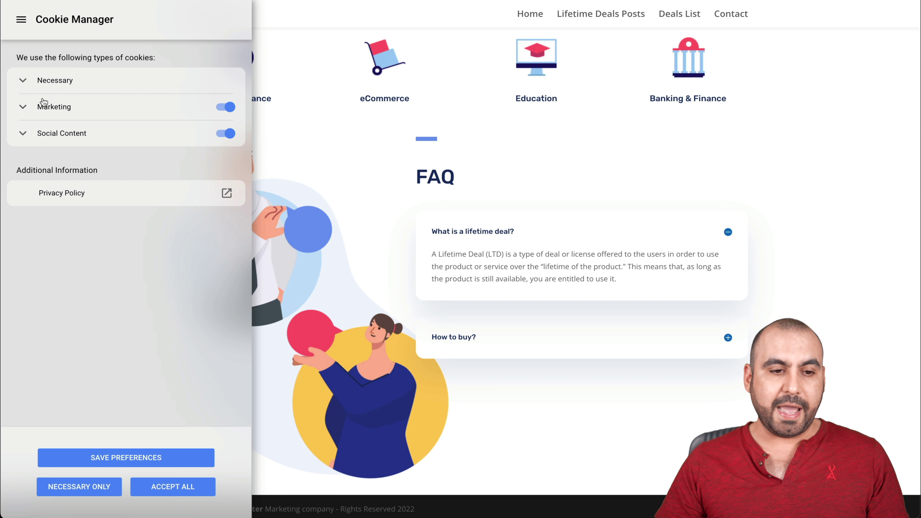
{"action": "left_click", "coordinate": [31, 108]}
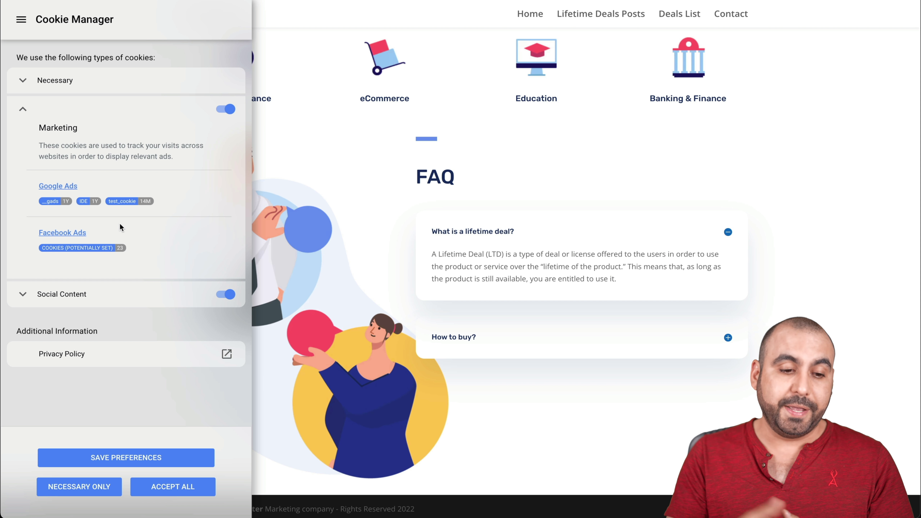
Inspect the Social Content cookies, switch them off, and return to the TRUENDO console
{"action": "left_click", "coordinate": [23, 294]}
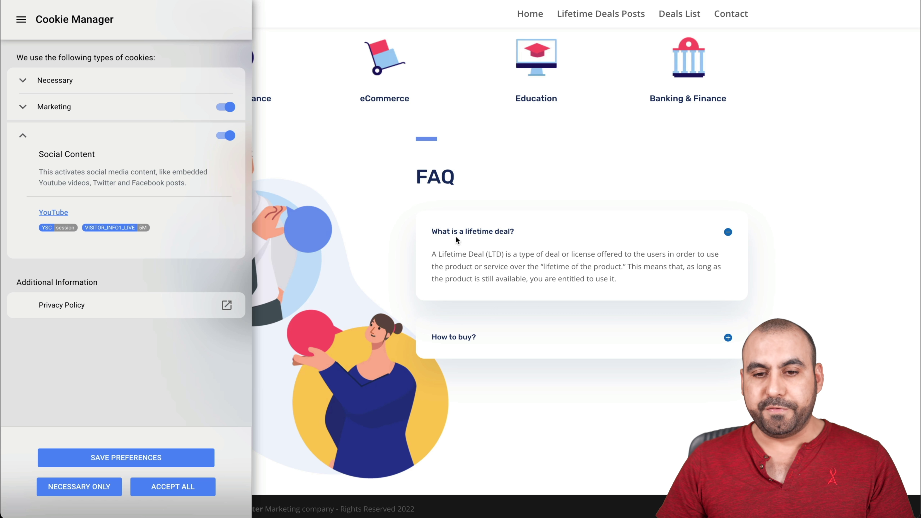
{"action": "left_click", "coordinate": [226, 137]}
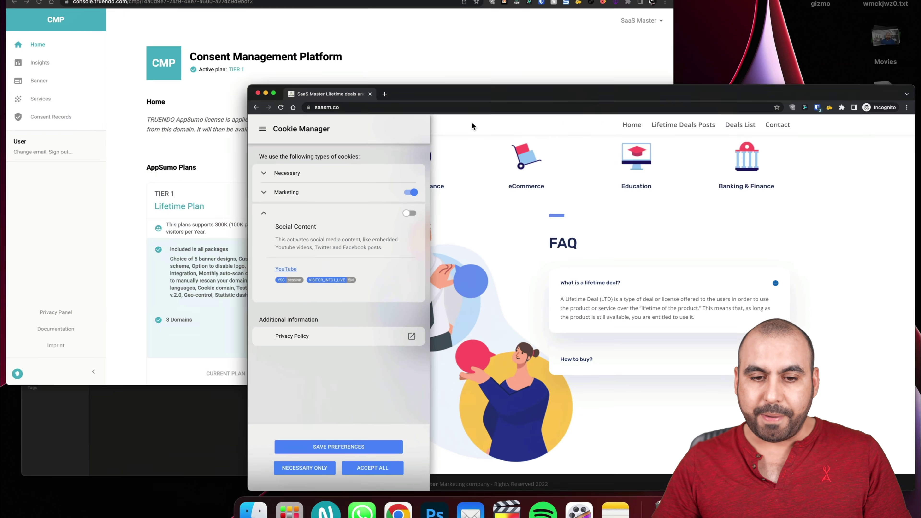
{"action": "left_click", "coordinate": [411, 71]}
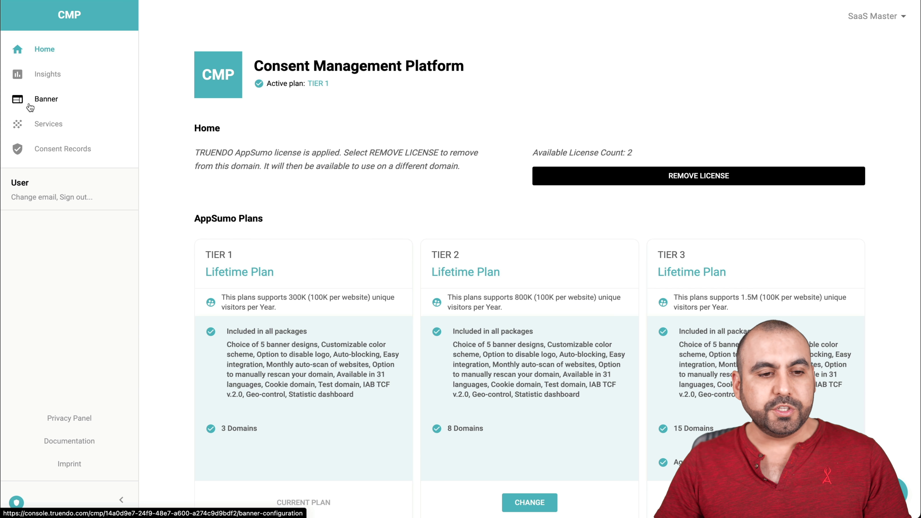
In Banner settings, change the banner type to Custom, then back to Bottom slim
{"action": "left_click", "coordinate": [45, 105]}
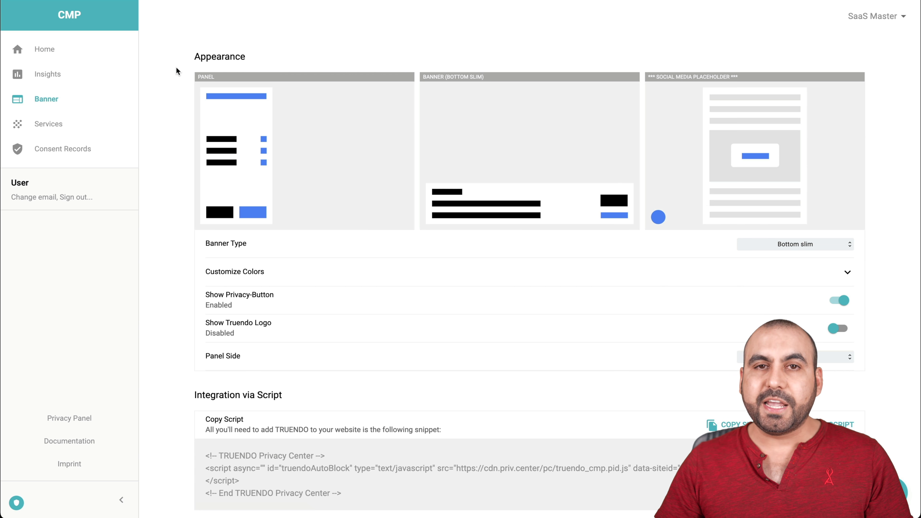
{"action": "left_click_drag", "start_coordinate": [196, 57], "coordinate": [264, 60]}
{"action": "left_click", "coordinate": [264, 61]}
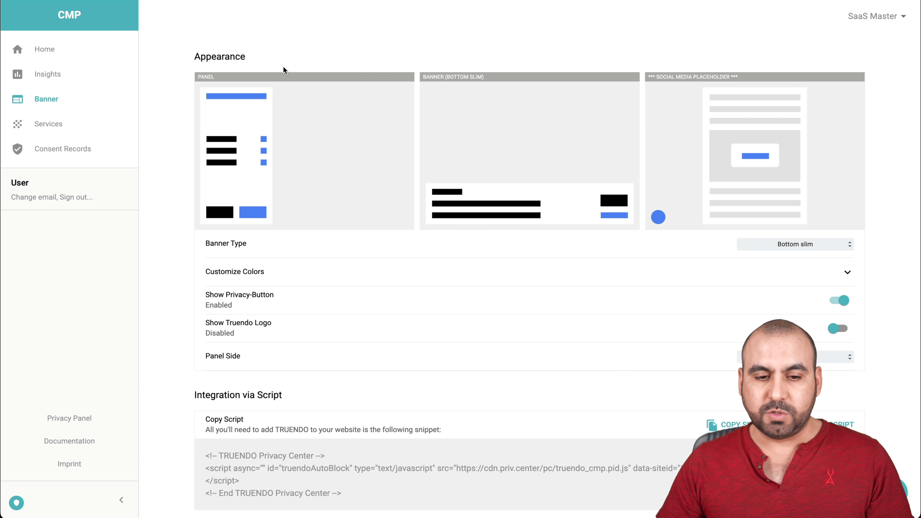
{"action": "left_click", "coordinate": [822, 247]}
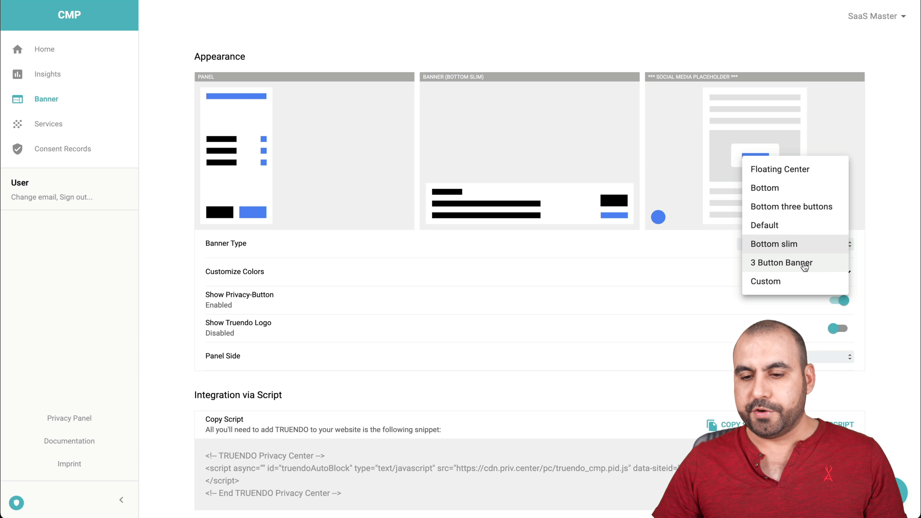
{"action": "left_click", "coordinate": [820, 283]}
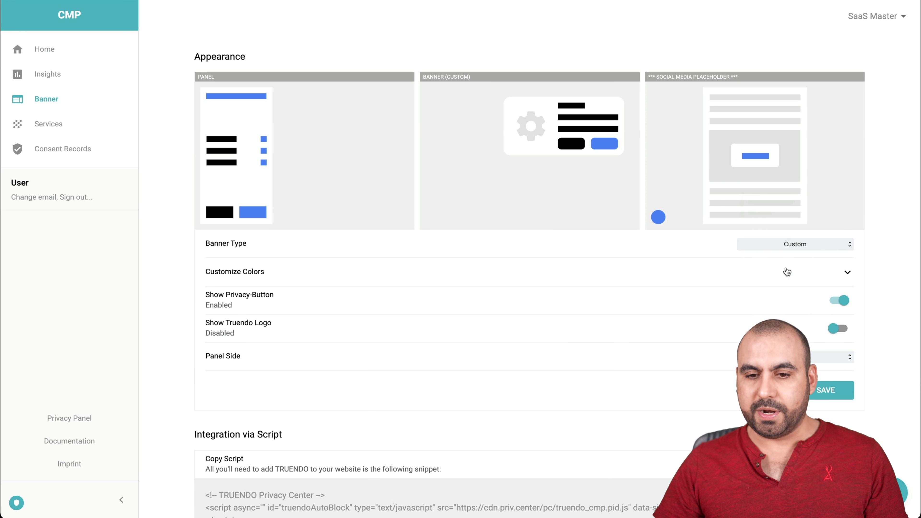
{"action": "left_click", "coordinate": [819, 249]}
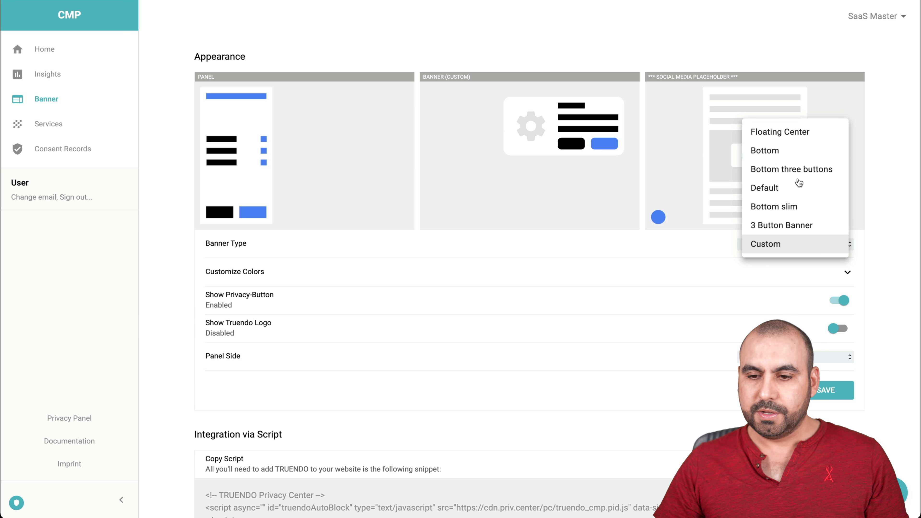
{"action": "left_click", "coordinate": [794, 206]}
Expand Customize Colors to review primary colour #508dfa and the white background
{"action": "scroll", "coordinate": [870, 259], "scroll_direction": "down", "scroll_amount": 1}
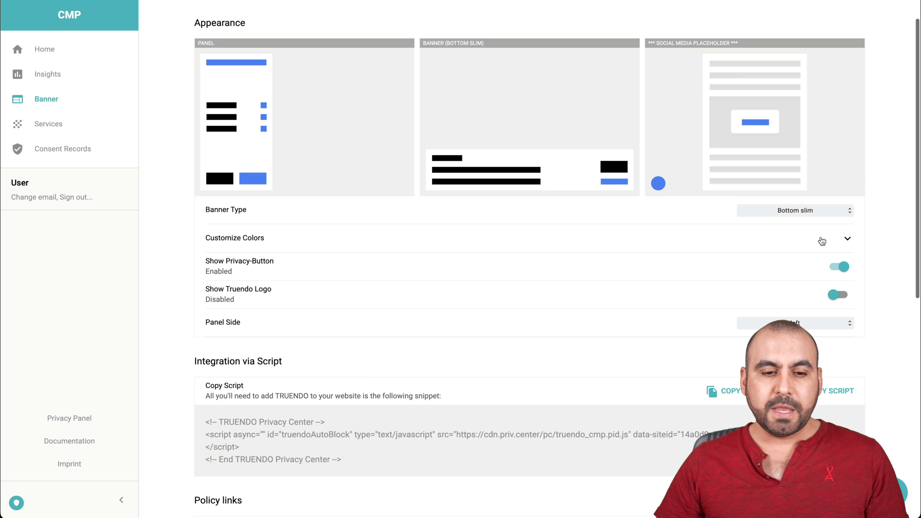
{"action": "left_click", "coordinate": [836, 239]}
{"action": "scroll", "coordinate": [797, 246], "scroll_direction": "down", "scroll_amount": 1}
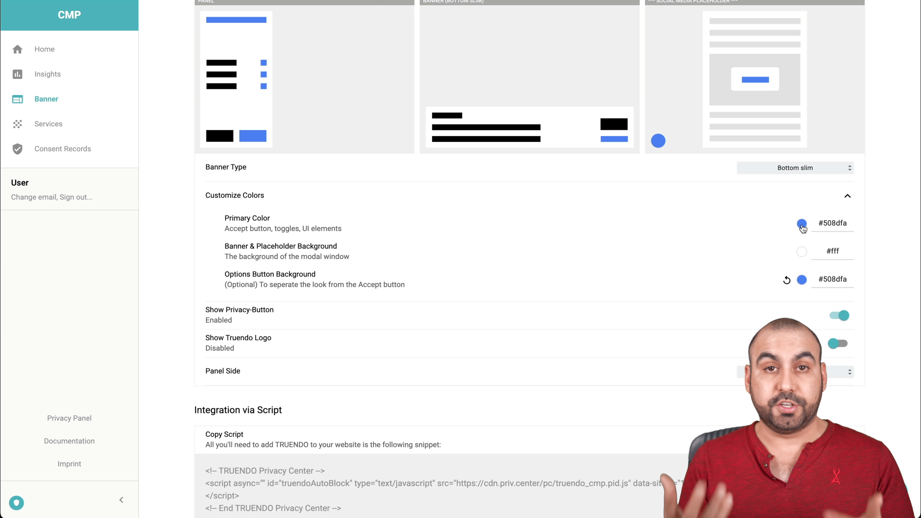
Preview the console's cookie manager panel and leave the TRUENDO logo disabled
{"action": "left_click", "coordinate": [847, 196]}
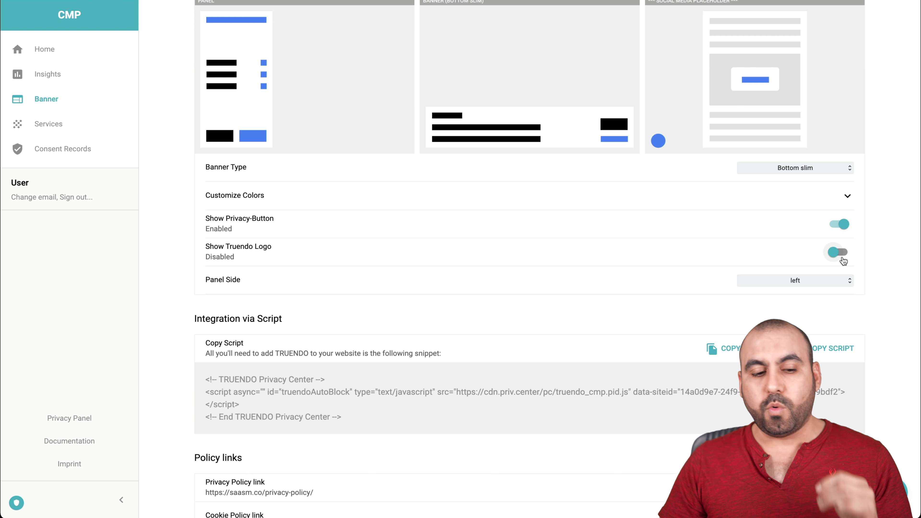
{"action": "left_click", "coordinate": [19, 502]}
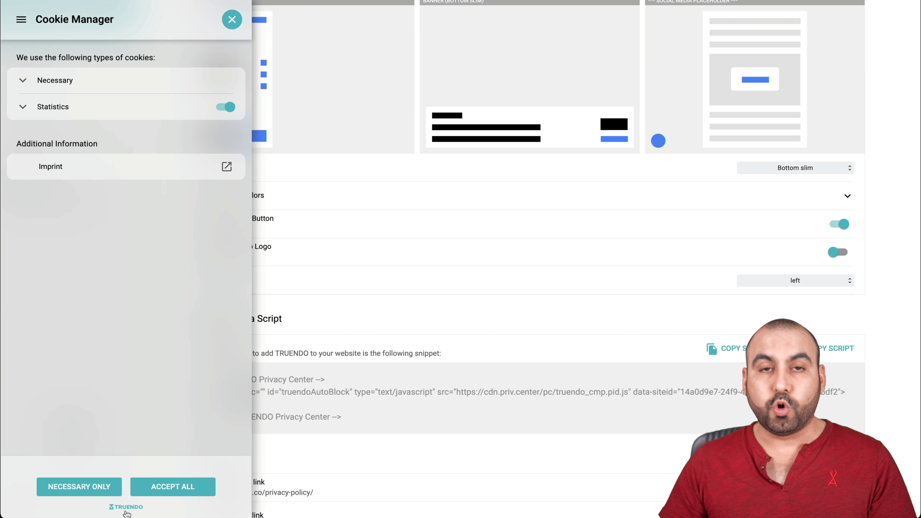
{"action": "left_click", "coordinate": [438, 264]}
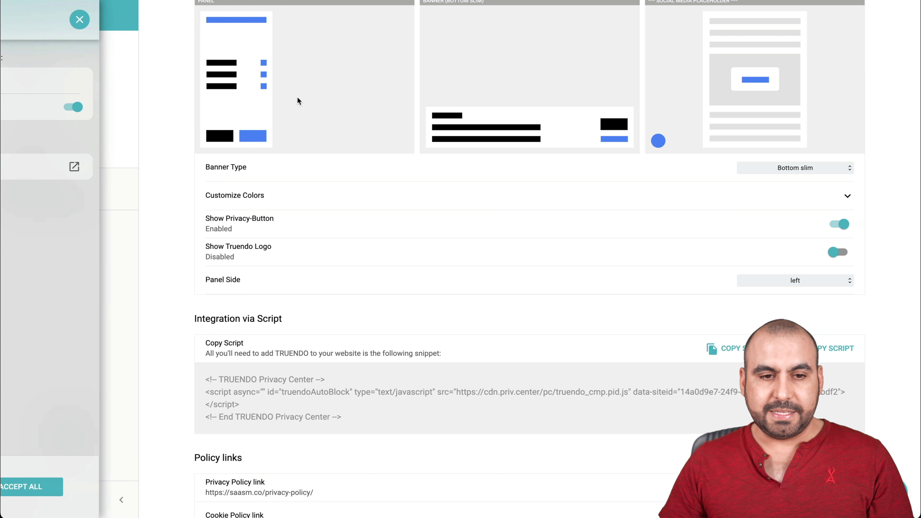
{"action": "left_click", "coordinate": [839, 252]}
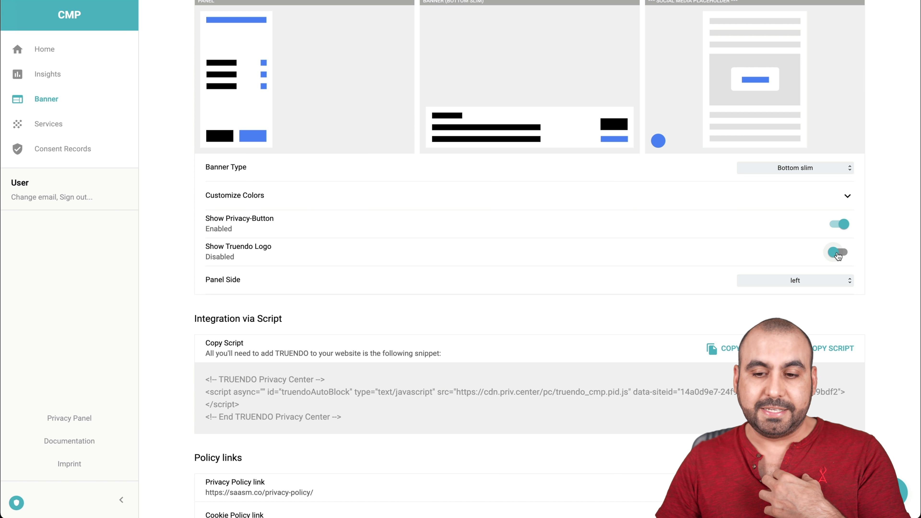
{"action": "left_click", "coordinate": [838, 252]}
Set the banner's privacy Panel Side to left
{"action": "scroll", "coordinate": [707, 327], "scroll_direction": "down", "scroll_amount": 1}
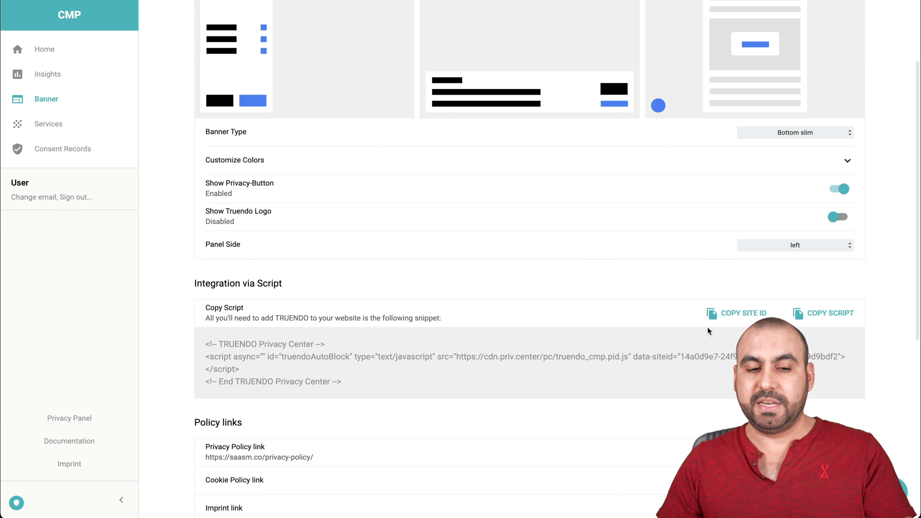
{"action": "left_click", "coordinate": [808, 246]}
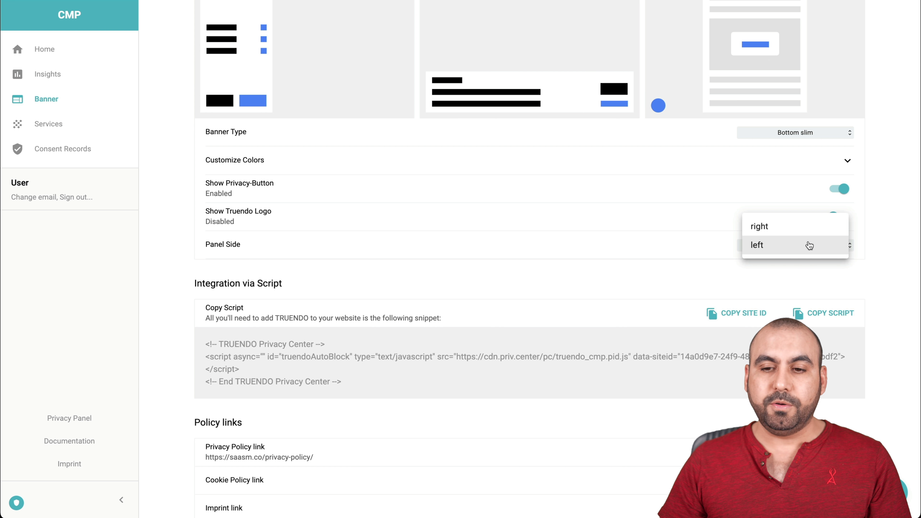
{"action": "left_click", "coordinate": [649, 268]}
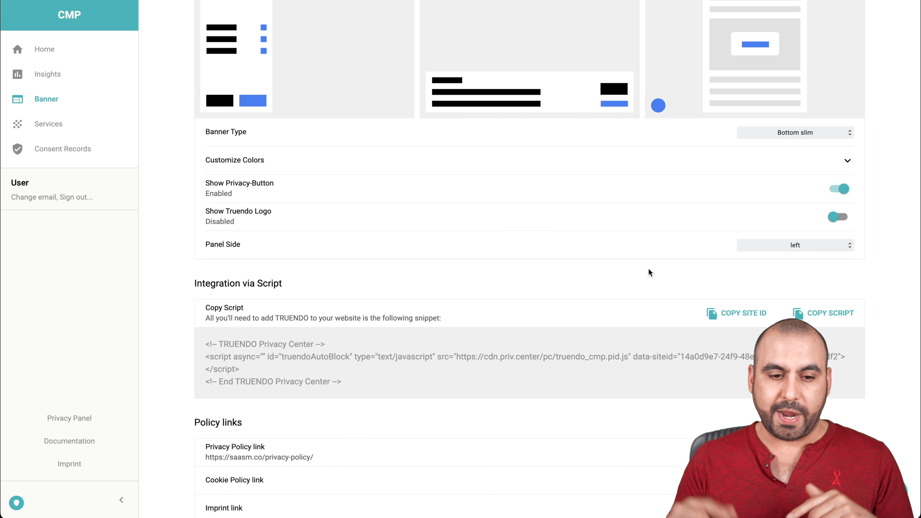
{"action": "scroll", "coordinate": [649, 272], "scroll_direction": "down", "scroll_amount": 2}
{"action": "scroll", "coordinate": [649, 271], "scroll_direction": "down", "scroll_amount": 2}
{"action": "triple_click", "coordinate": [290, 177]}
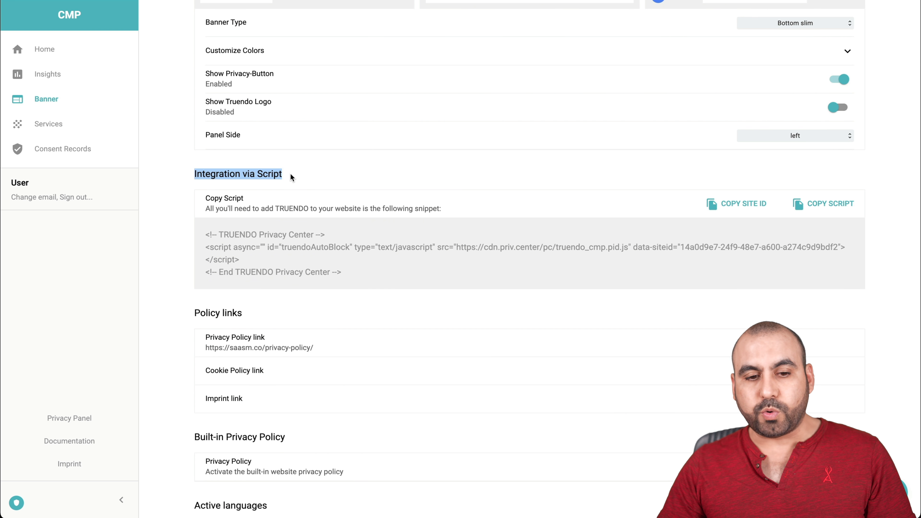
{"action": "left_click", "coordinate": [298, 177]}
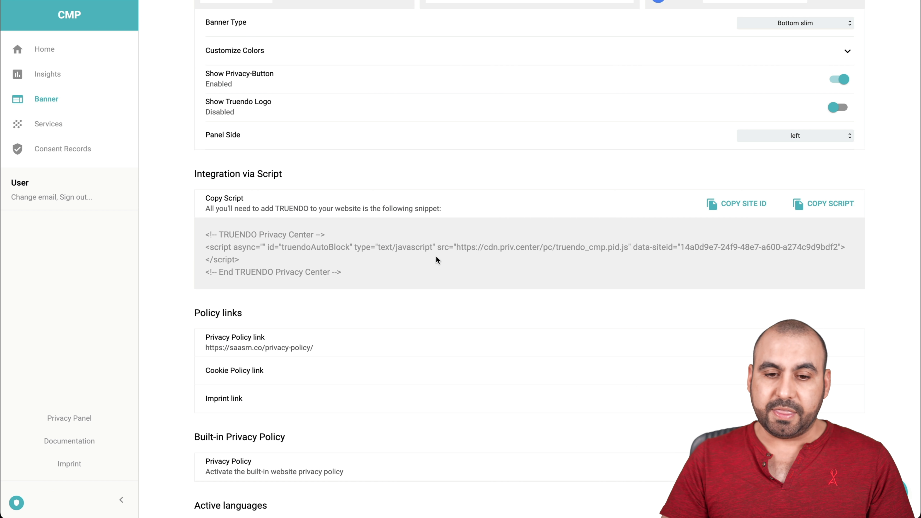
{"action": "scroll", "coordinate": [436, 258], "scroll_direction": "down", "scroll_amount": 2}
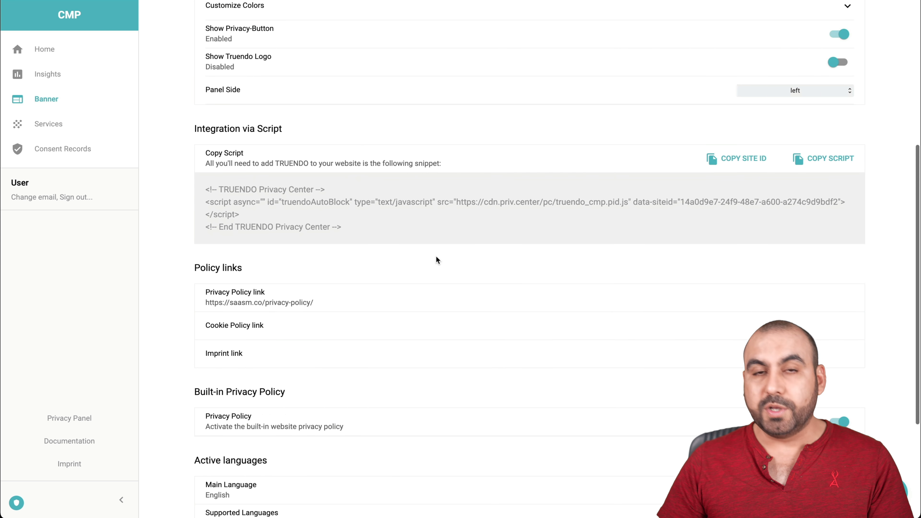
{"action": "scroll", "coordinate": [436, 257], "scroll_direction": "down", "scroll_amount": 2}
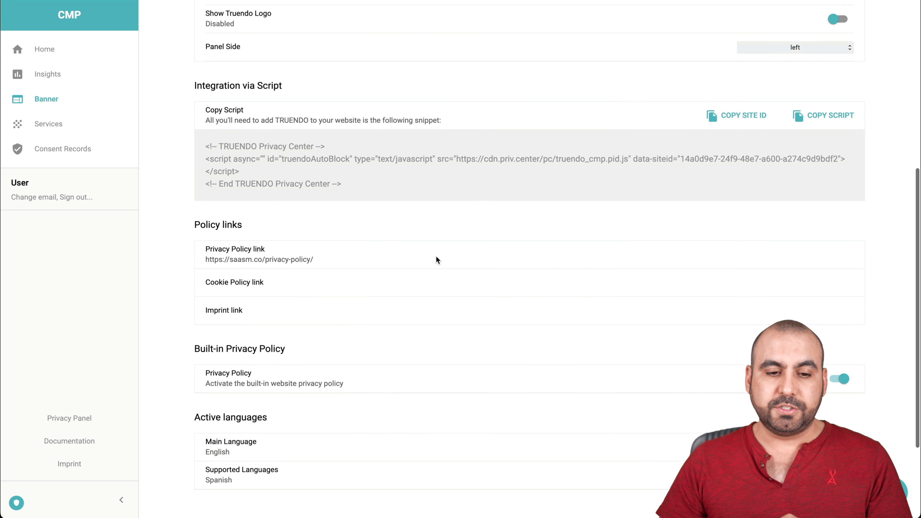
Review the privacy policy, Cookie Policy, Imprint and Supported Languages rows of the banner settings
{"action": "mouse_move", "coordinate": [295, 256]}
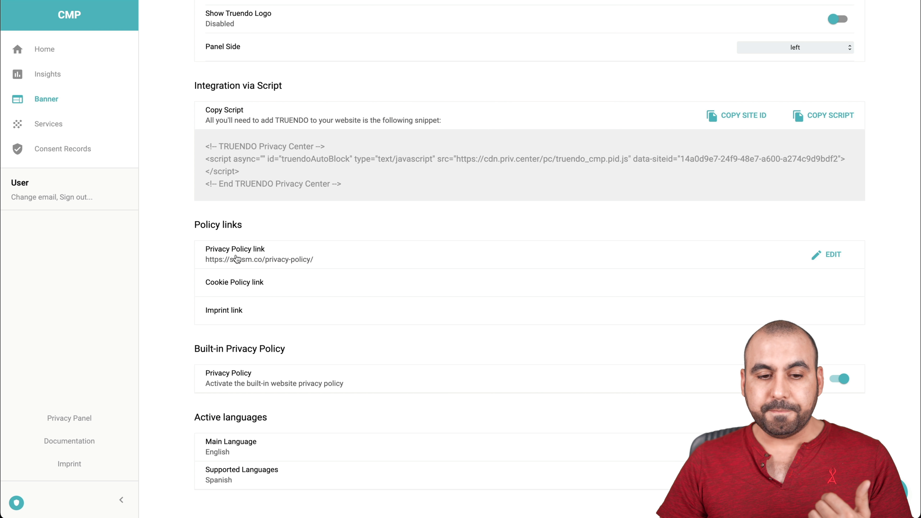
{"action": "mouse_move", "coordinate": [253, 286]}
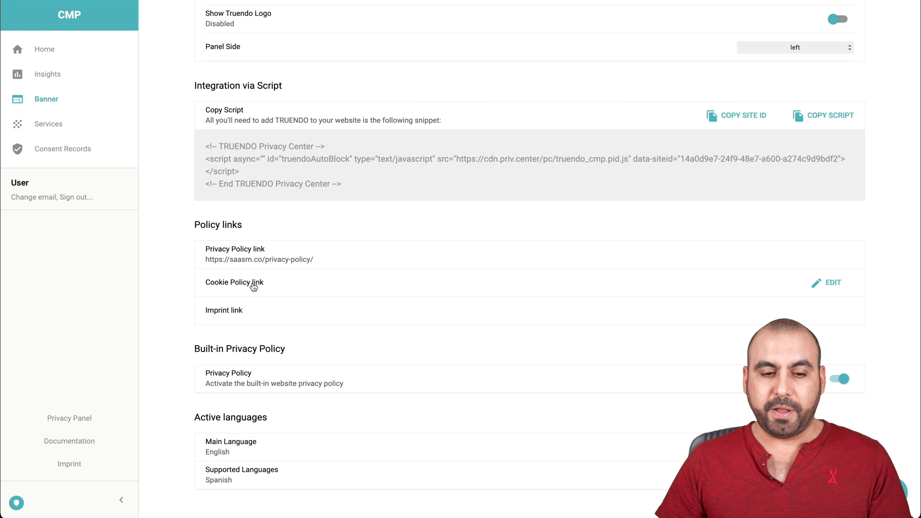
{"action": "mouse_move", "coordinate": [247, 309]}
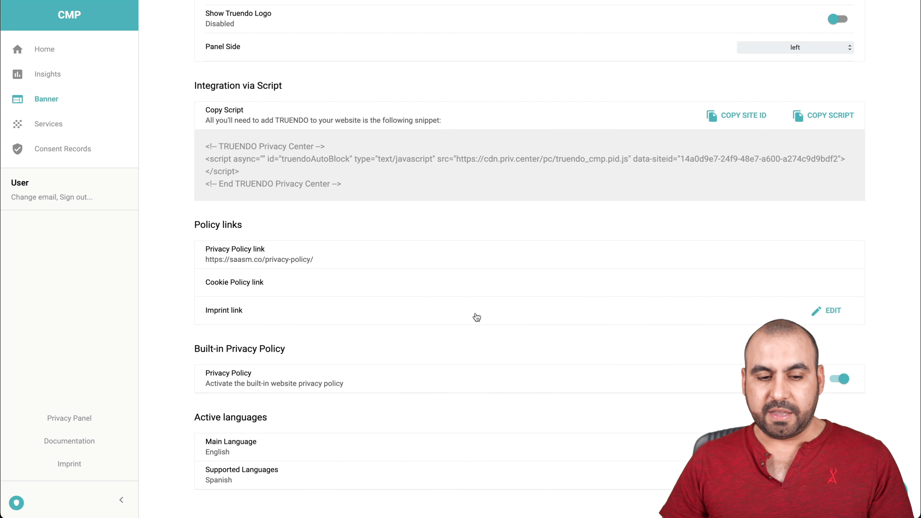
{"action": "scroll", "coordinate": [477, 317], "scroll_direction": "down", "scroll_amount": 3}
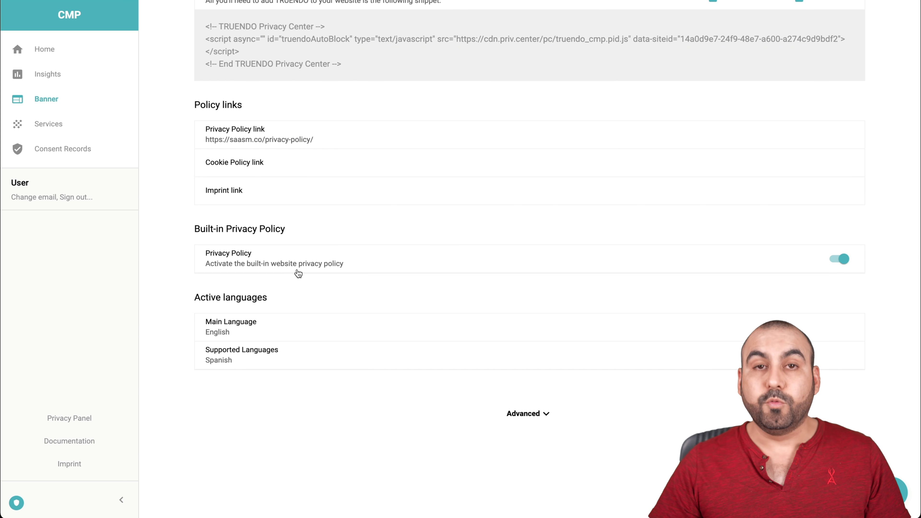
{"action": "mouse_move", "coordinate": [303, 329]}
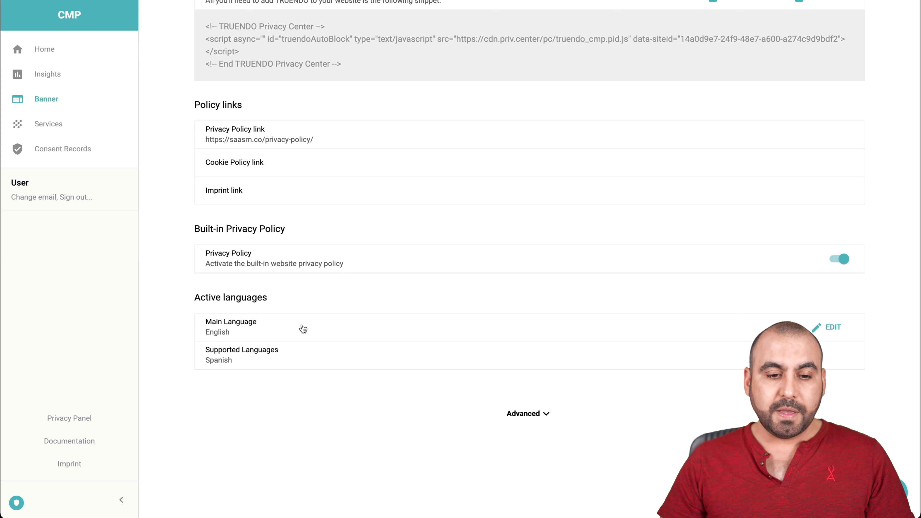
{"action": "scroll", "coordinate": [333, 360], "scroll_direction": "down", "scroll_amount": 1}
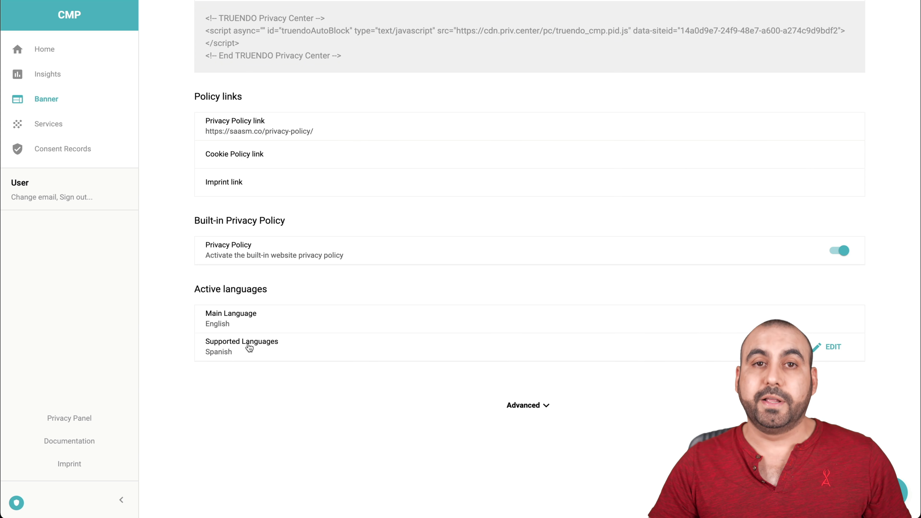
Check the supported languages list and cancel, keeping Spanish as the only language
{"action": "left_click", "coordinate": [832, 347]}
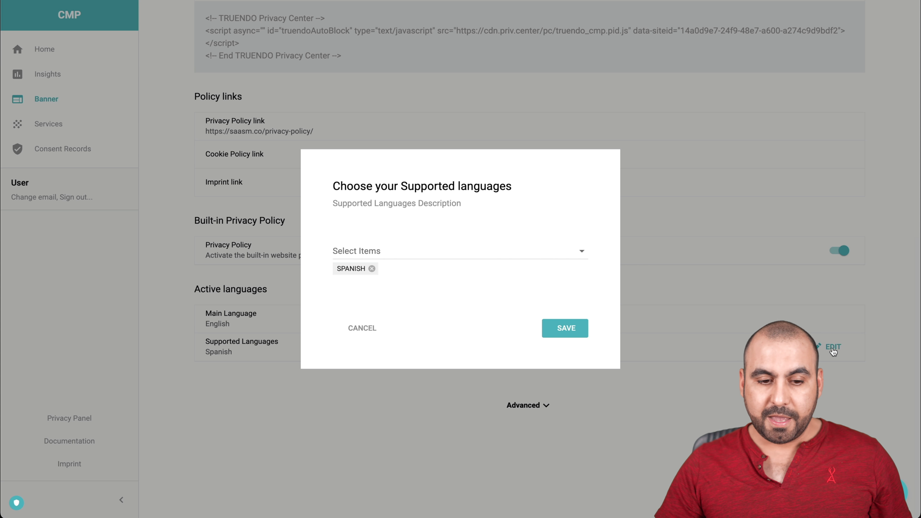
{"action": "left_click", "coordinate": [435, 249]}
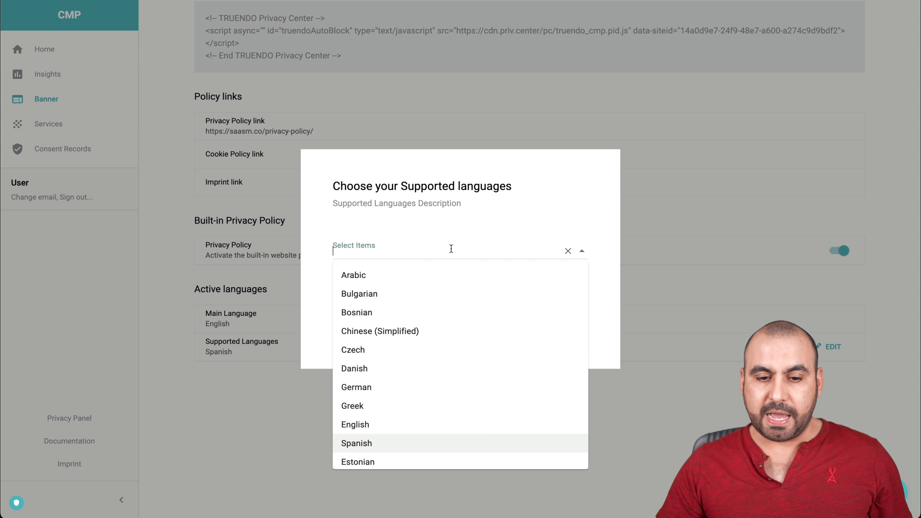
{"action": "left_click", "coordinate": [543, 227]}
{"action": "left_click", "coordinate": [373, 332]}
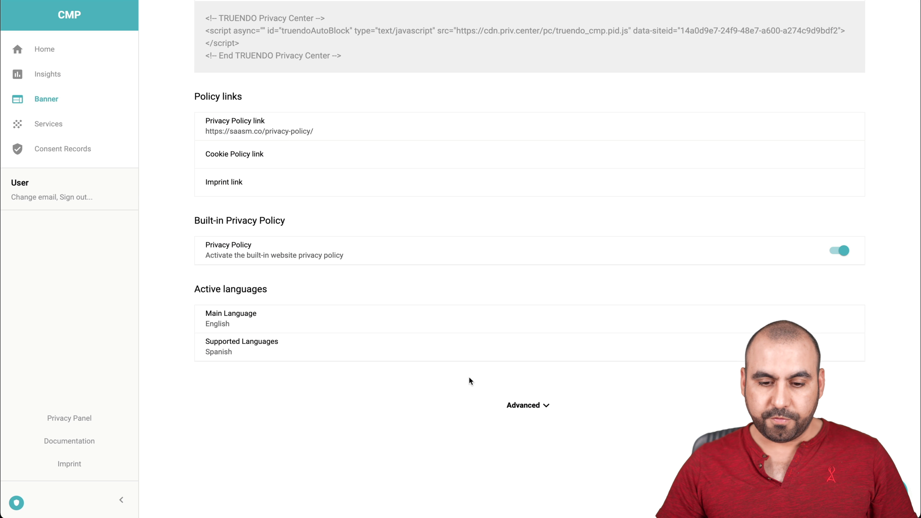
Expand Advanced settings to show Geo, Cookie Domain and IAB TCF V2 options
{"action": "left_click", "coordinate": [527, 404]}
{"action": "scroll", "coordinate": [527, 405], "scroll_direction": "down", "scroll_amount": 5}
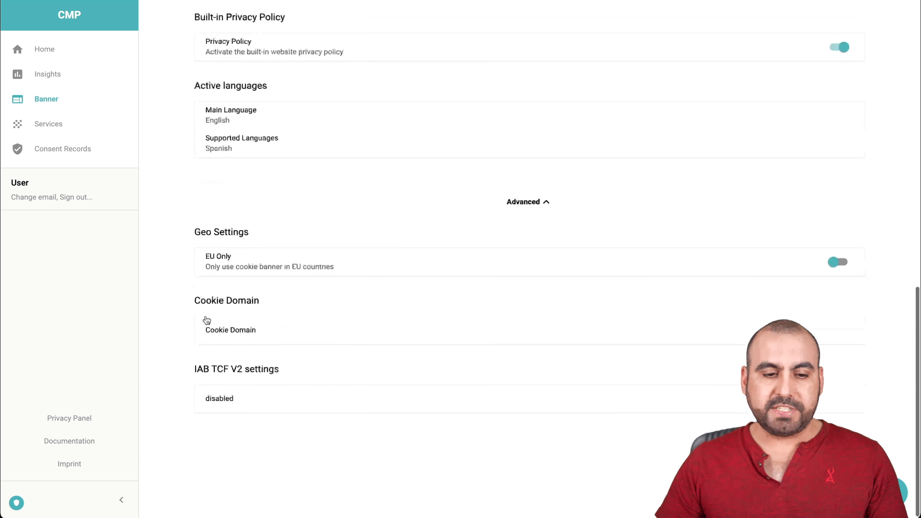
{"action": "left_click_drag", "start_coordinate": [191, 231], "coordinate": [283, 227]}
{"action": "left_click", "coordinate": [283, 228]}
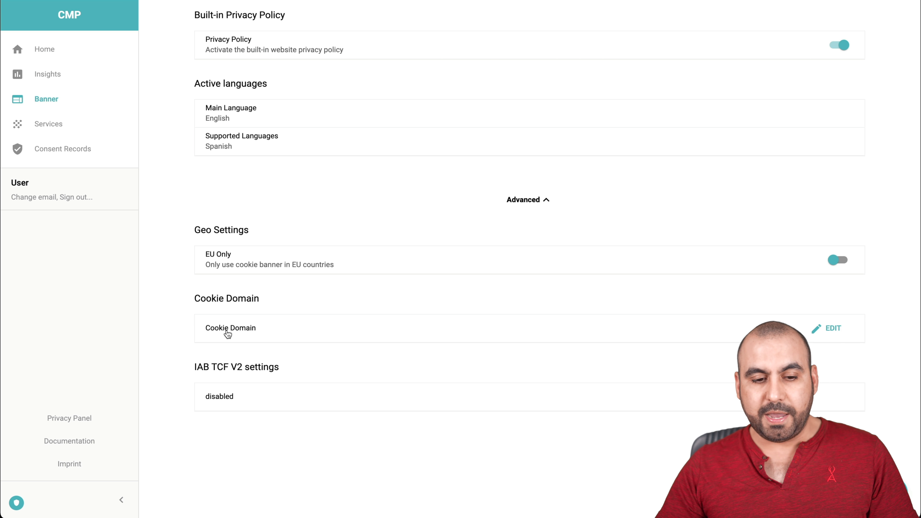
{"action": "left_click", "coordinate": [833, 328]}
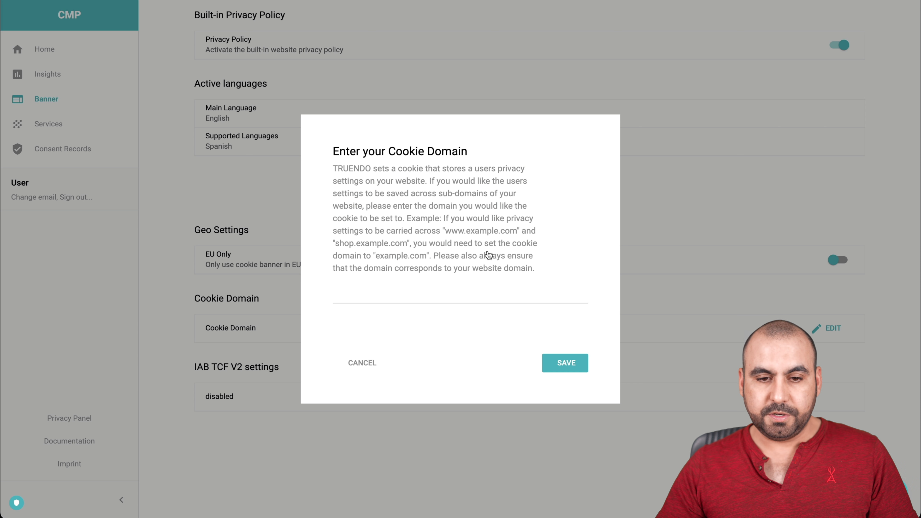
{"action": "left_click", "coordinate": [363, 367]}
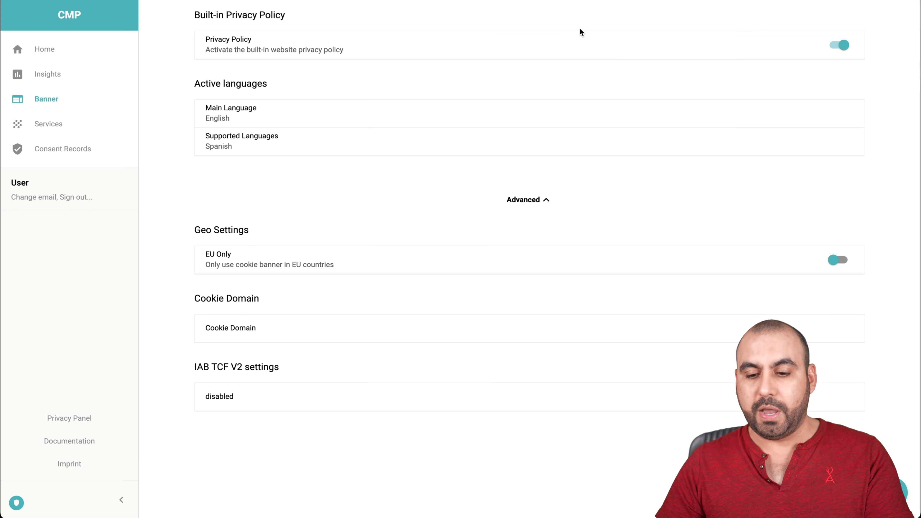
{"action": "left_click", "coordinate": [833, 396]}
{"action": "left_click", "coordinate": [347, 269]}
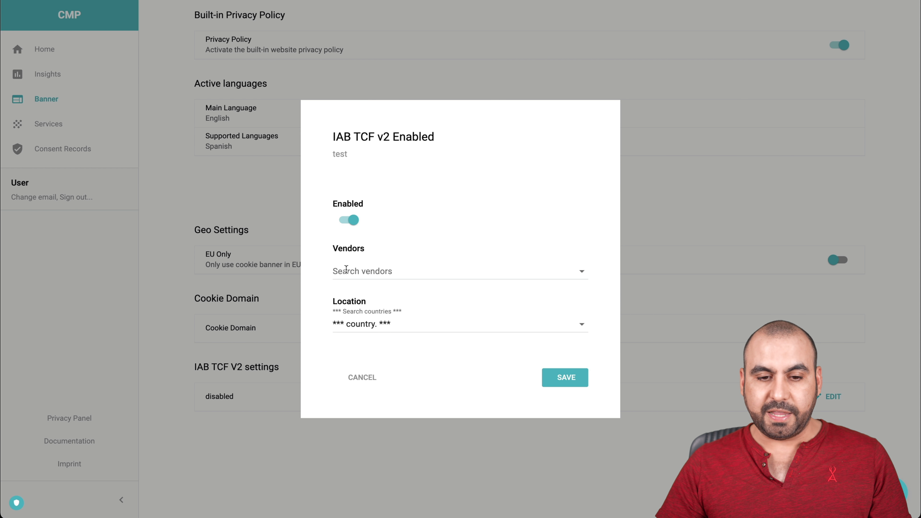
{"action": "left_click", "coordinate": [379, 269]}
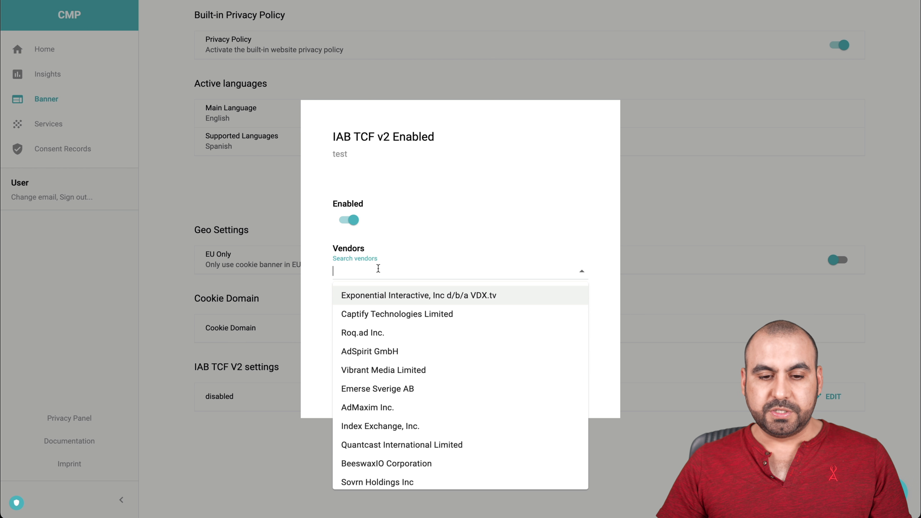
{"action": "left_click", "coordinate": [378, 268]}
{"action": "left_click", "coordinate": [360, 375]}
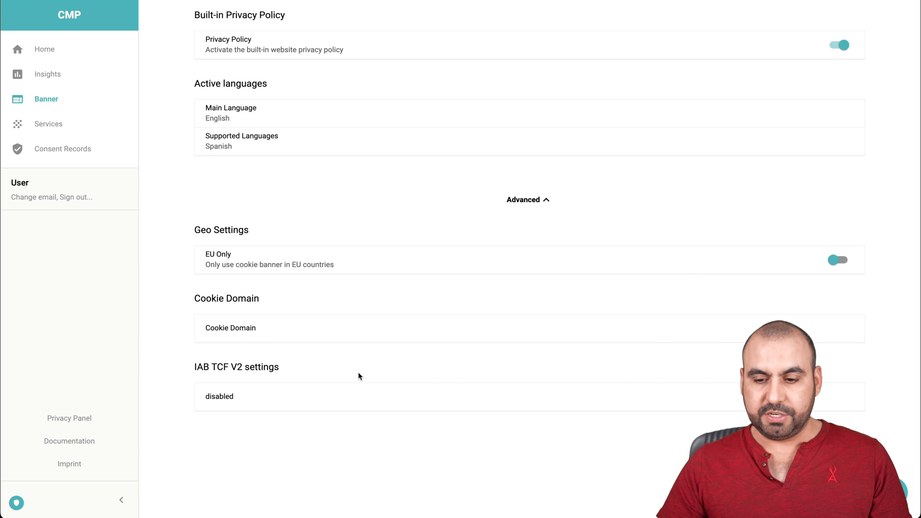
{"action": "left_click", "coordinate": [833, 396]}
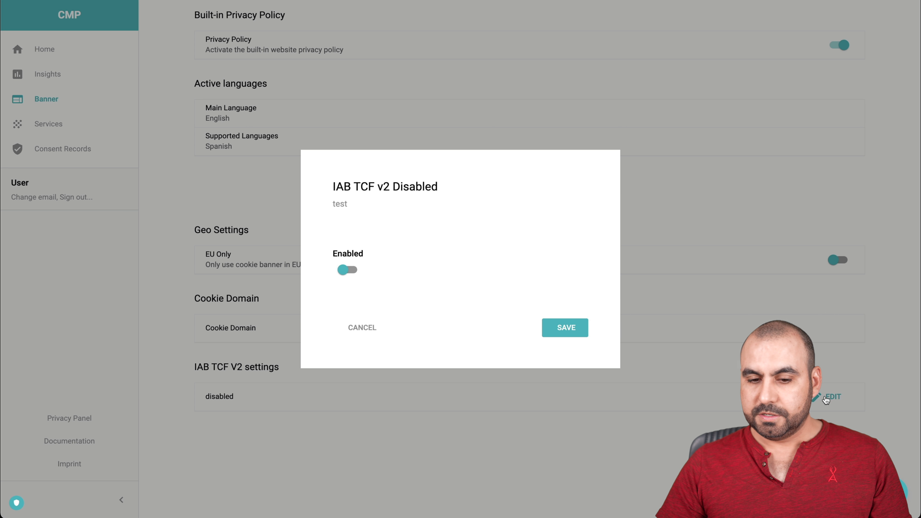
{"action": "left_click", "coordinate": [365, 327]}
{"action": "scroll", "coordinate": [398, 441], "scroll_direction": "up", "scroll_amount": 15}
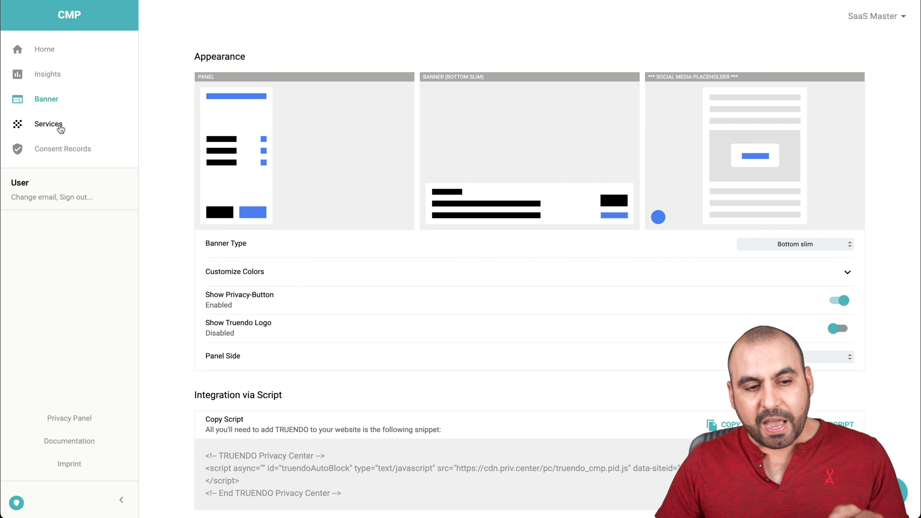
Go to Services, start adding a service, and search the available services for 'google'
{"action": "left_click", "coordinate": [52, 127]}
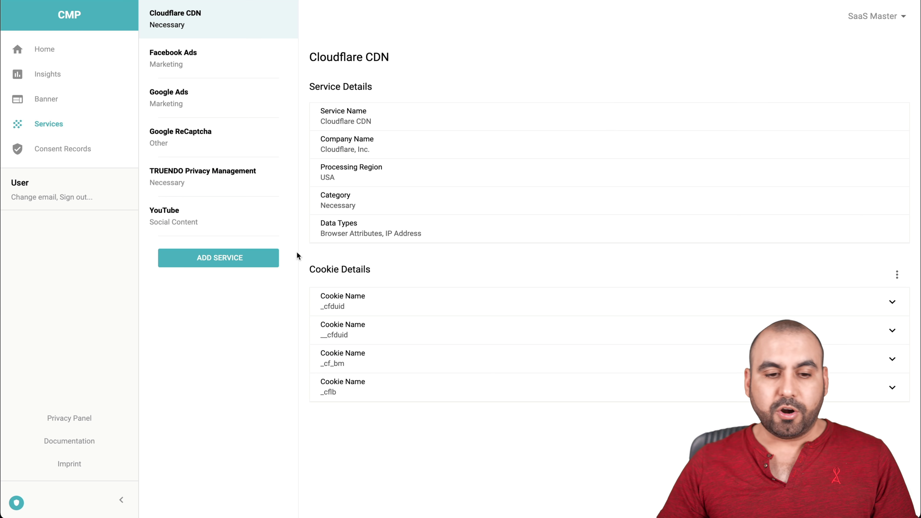
{"action": "left_click", "coordinate": [231, 261]}
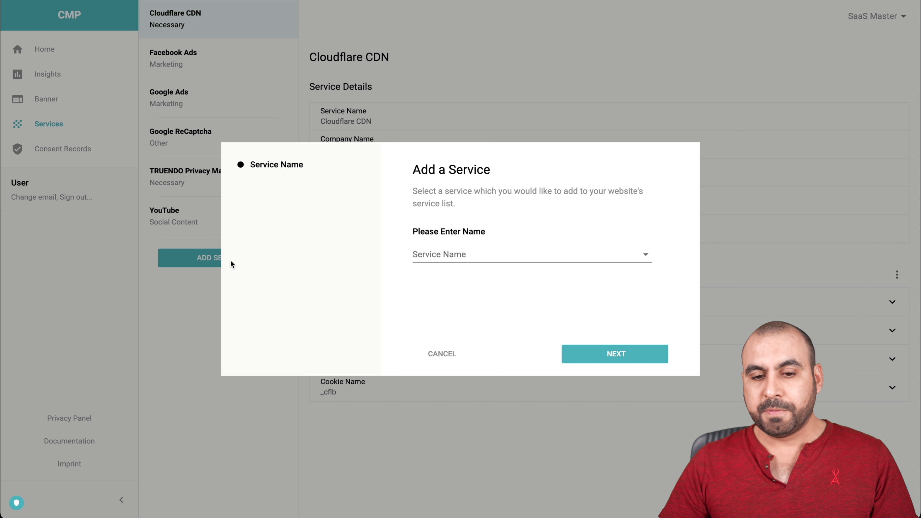
{"action": "left_click", "coordinate": [540, 260]}
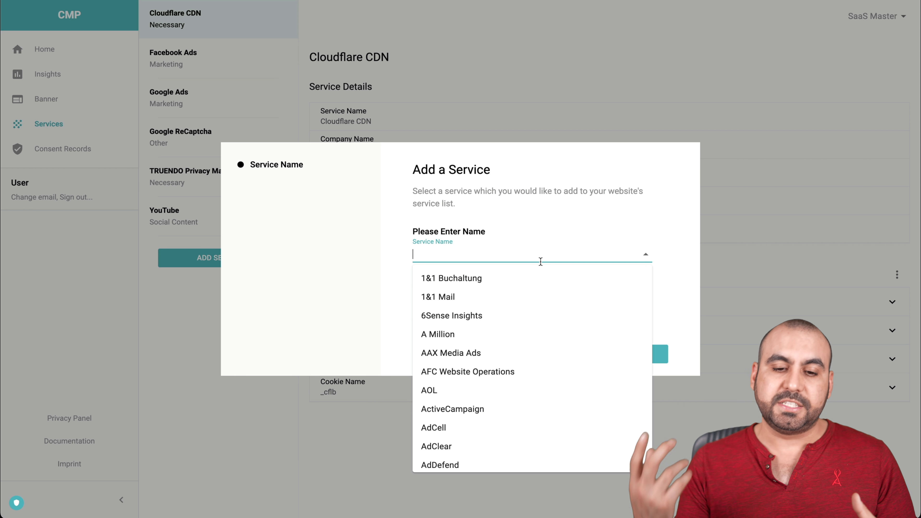
{"action": "type", "text": "google"}
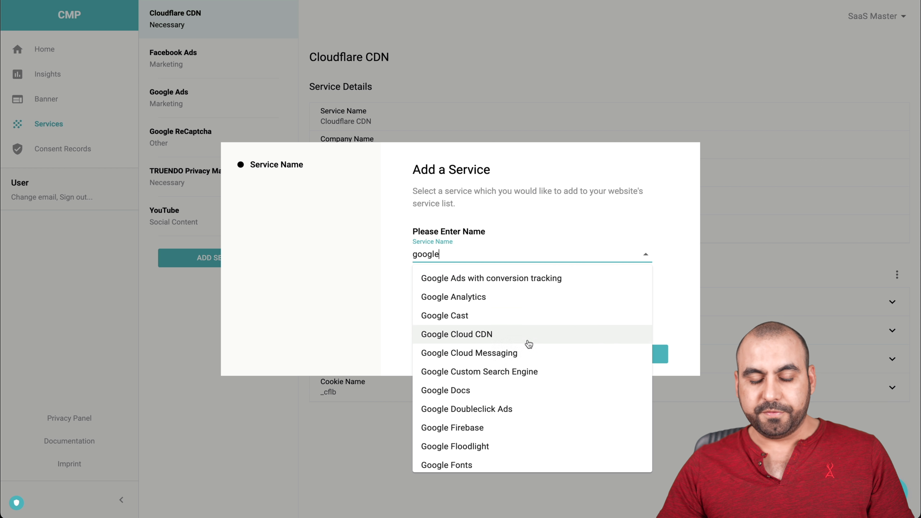
{"action": "scroll", "coordinate": [529, 345], "scroll_direction": "down", "scroll_amount": 3}
{"action": "scroll", "coordinate": [520, 308], "scroll_direction": "up", "scroll_amount": 3}
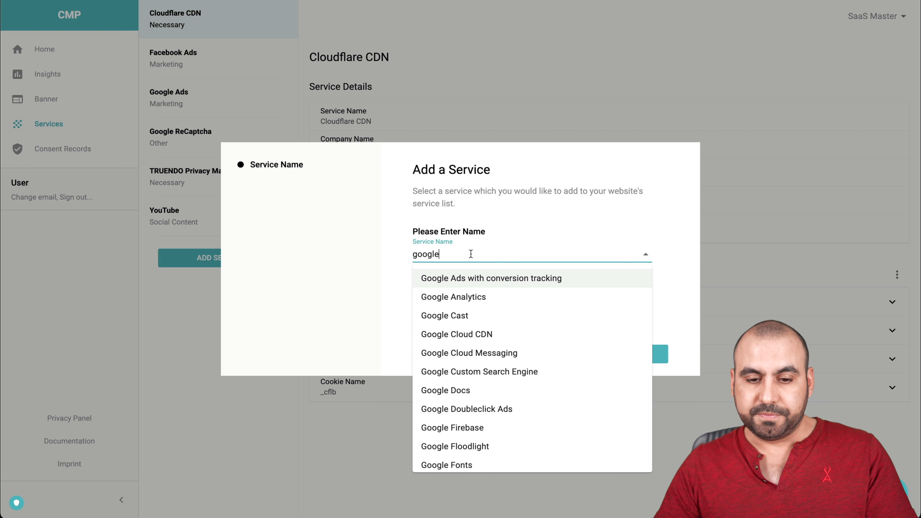
Search the service list for 'face' and 'you', then clear the search
{"action": "key", "text": "ctrl+a"}
{"action": "type", "text": "face"}
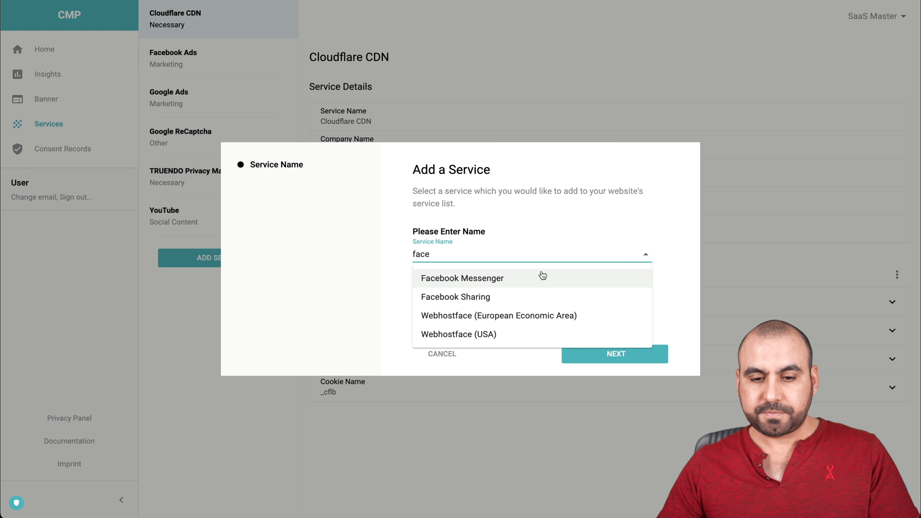
{"action": "key", "text": "ctrl+a"}
{"action": "key", "text": "BackSpace"}
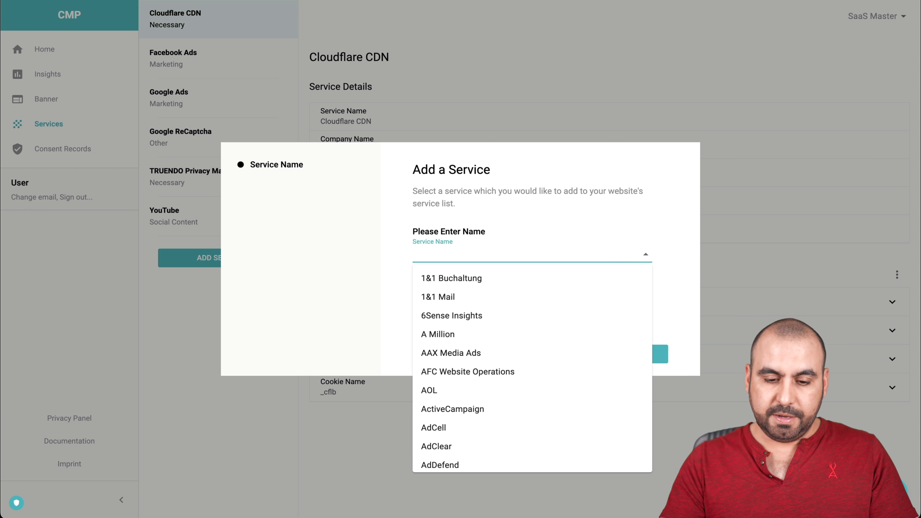
{"action": "scroll", "coordinate": [513, 371], "scroll_direction": "down", "scroll_amount": 15}
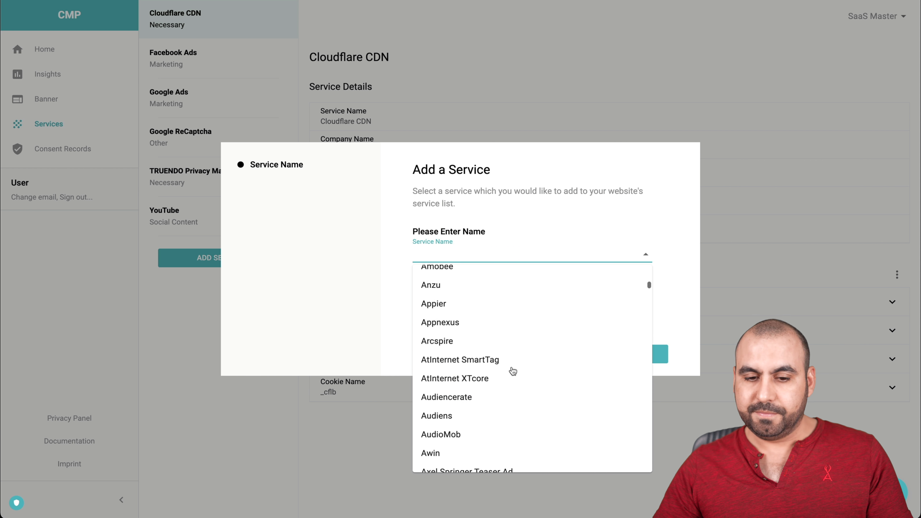
{"action": "scroll", "coordinate": [512, 371], "scroll_direction": "down", "scroll_amount": 15}
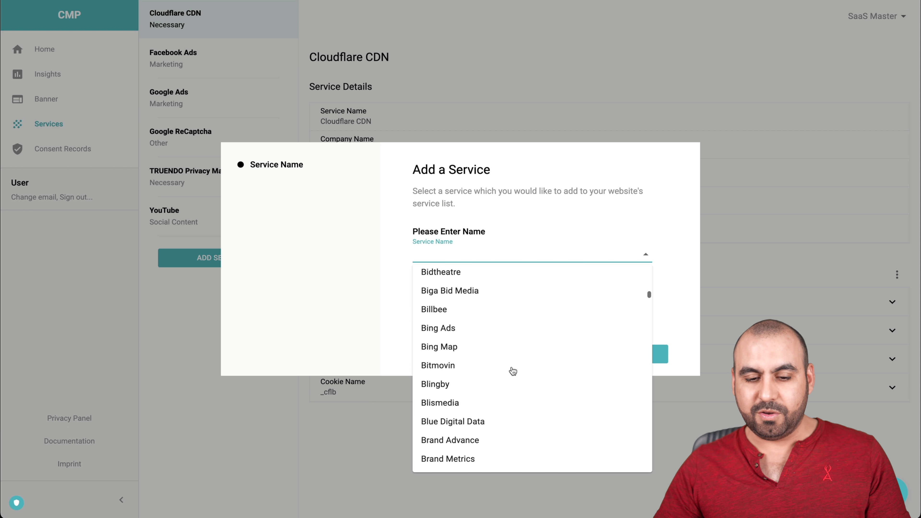
{"action": "scroll", "coordinate": [512, 371], "scroll_direction": "down", "scroll_amount": 10}
{"action": "type", "text": "you"}
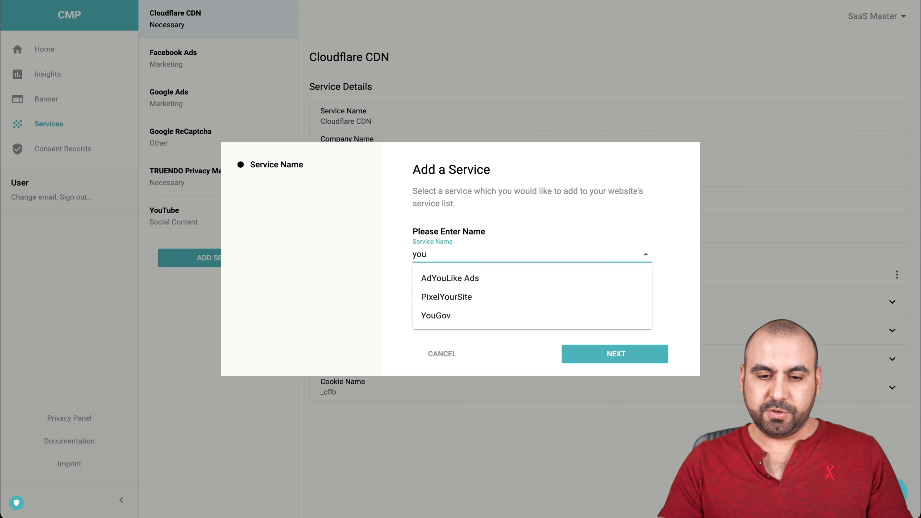
{"action": "key", "text": "BackSpace"}
{"action": "key", "text": "BackSpace"}
{"action": "key", "text": "BackSpace"}
{"action": "scroll", "coordinate": [515, 387], "scroll_direction": "down", "scroll_amount": 5}
Cancel the new service and open the Facebook Ads service details
{"action": "left_click", "coordinate": [410, 294]}
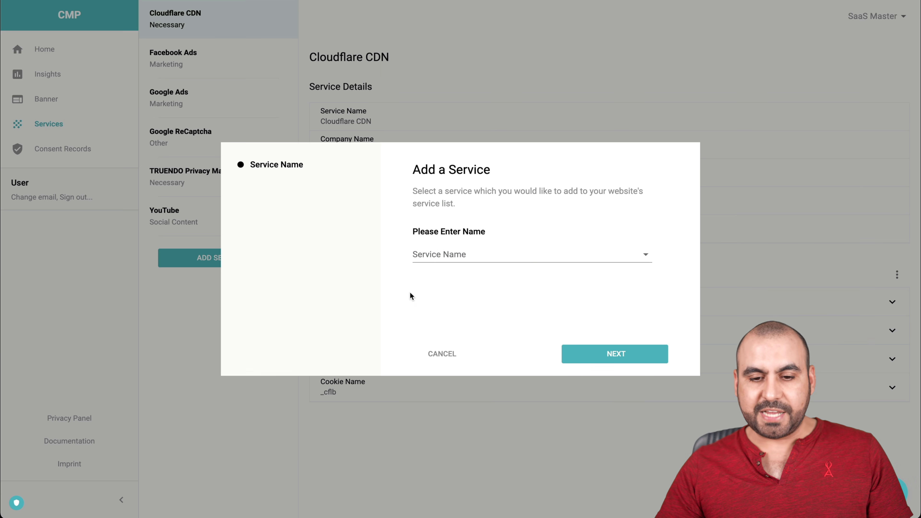
{"action": "left_click", "coordinate": [442, 352]}
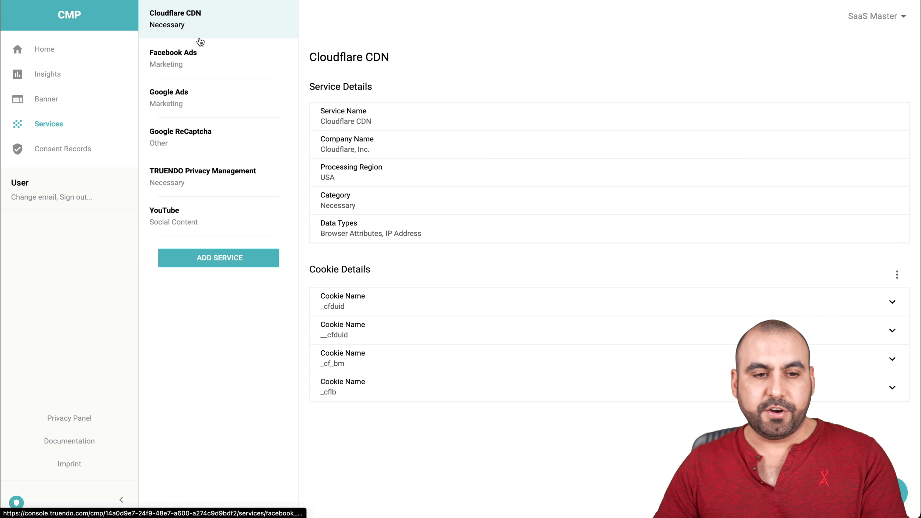
{"action": "left_click", "coordinate": [231, 46]}
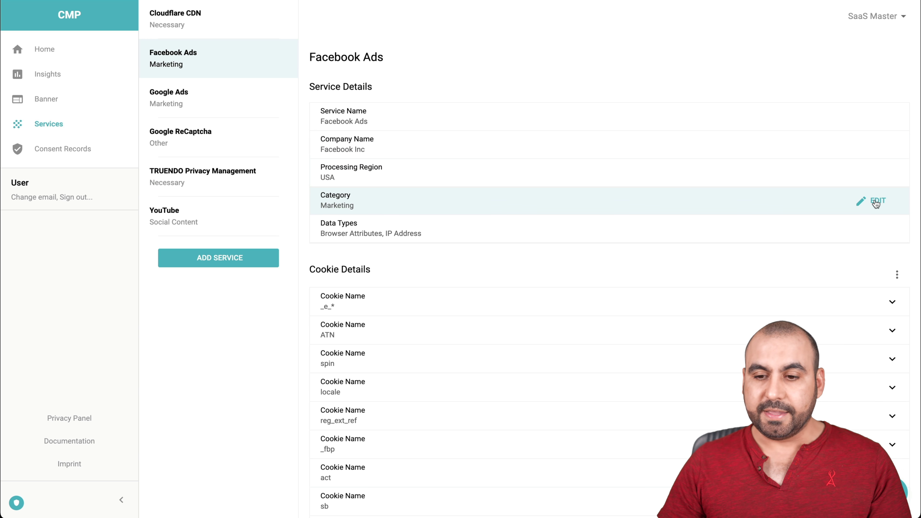
Review the category choices for Facebook Ads and cancel, keeping it as Marketing
{"action": "left_click", "coordinate": [876, 202]}
{"action": "left_click", "coordinate": [441, 264]}
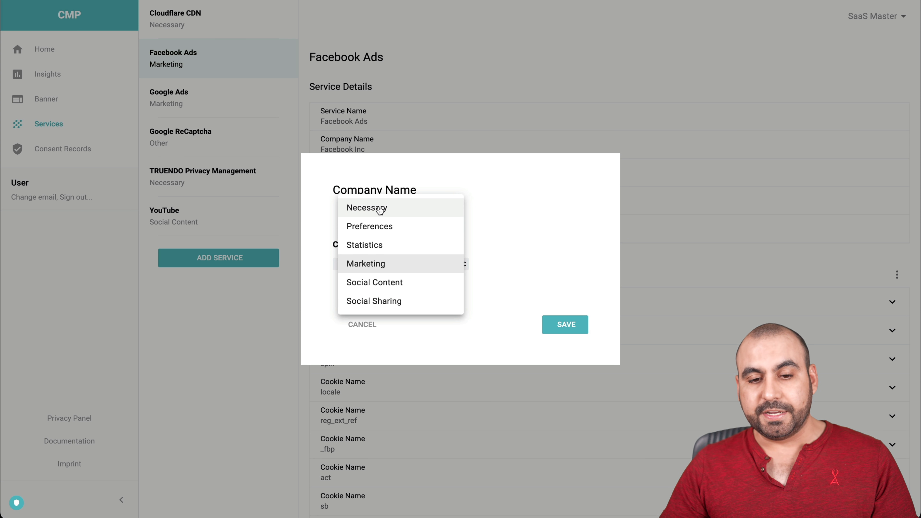
{"action": "left_click", "coordinate": [500, 243]}
{"action": "left_click", "coordinate": [369, 327]}
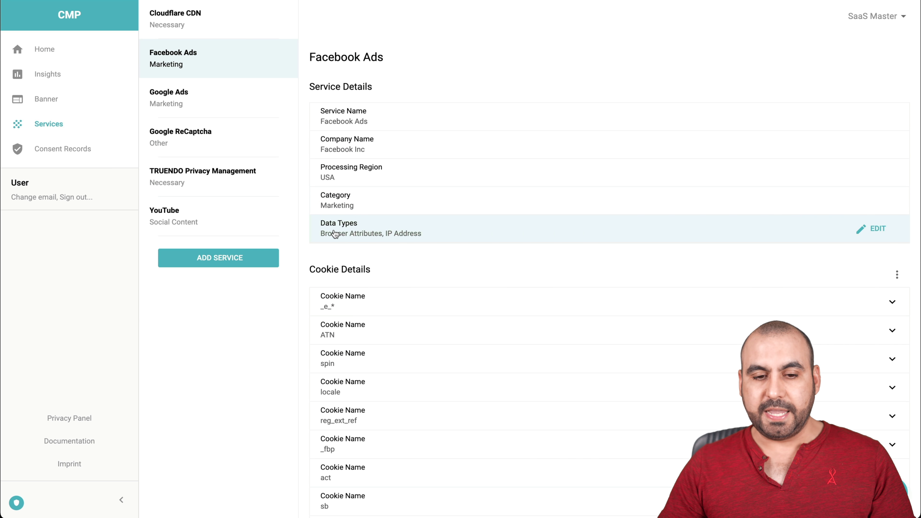
Browse Facebook Ads' data type options and cancel without changes, then go to Consent Records
{"action": "left_click", "coordinate": [877, 228]}
{"action": "left_click", "coordinate": [418, 251]}
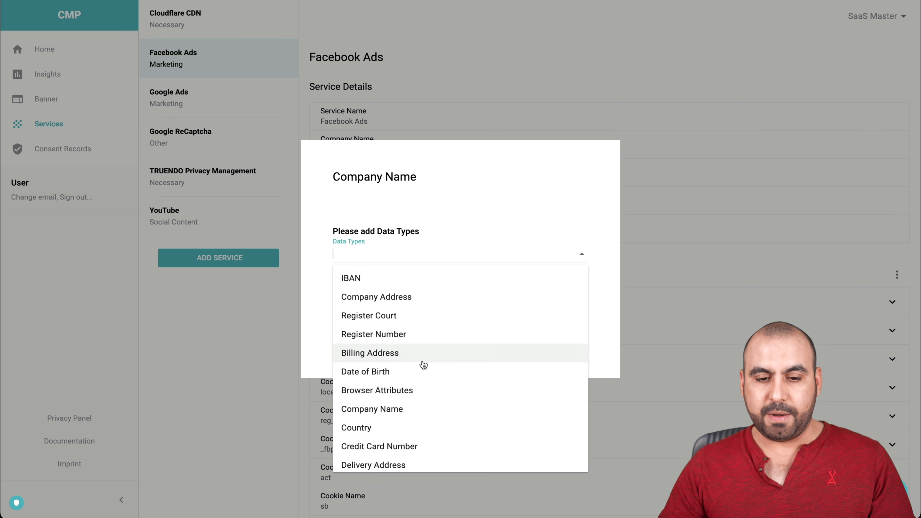
{"action": "scroll", "coordinate": [423, 364], "scroll_direction": "down", "scroll_amount": 6}
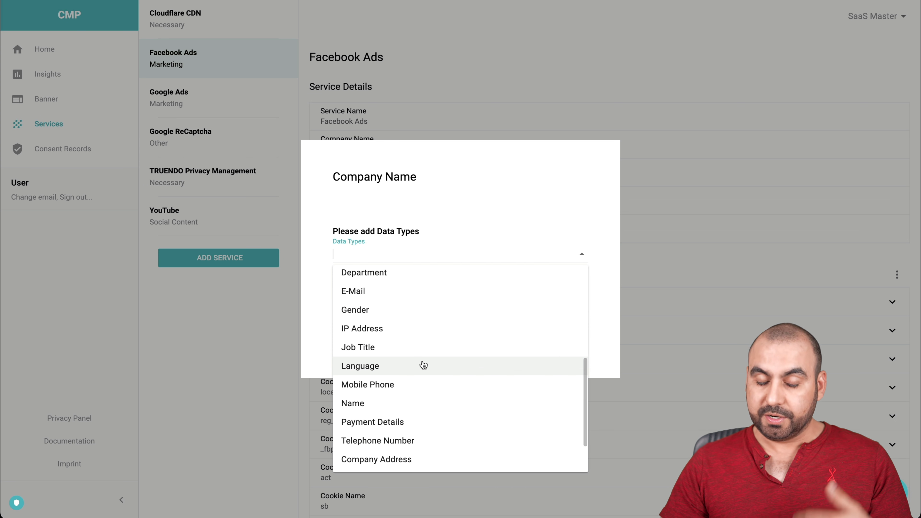
{"action": "scroll", "coordinate": [424, 364], "scroll_direction": "up", "scroll_amount": 3}
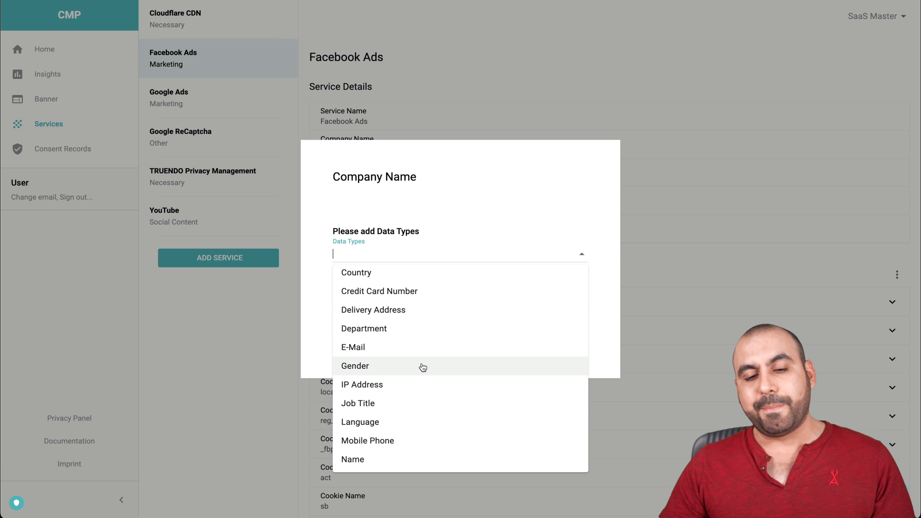
{"action": "left_click", "coordinate": [559, 171]}
{"action": "left_click", "coordinate": [368, 339]}
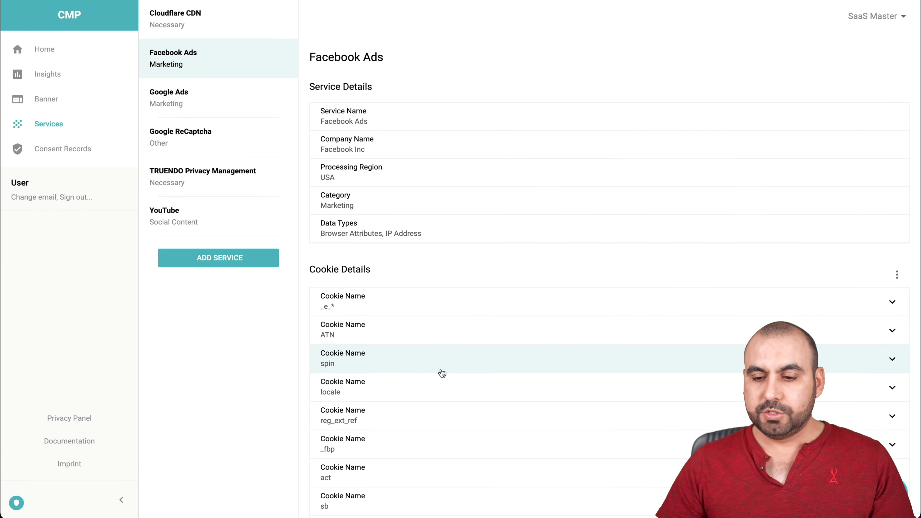
{"action": "scroll", "coordinate": [444, 360], "scroll_direction": "down", "scroll_amount": 1}
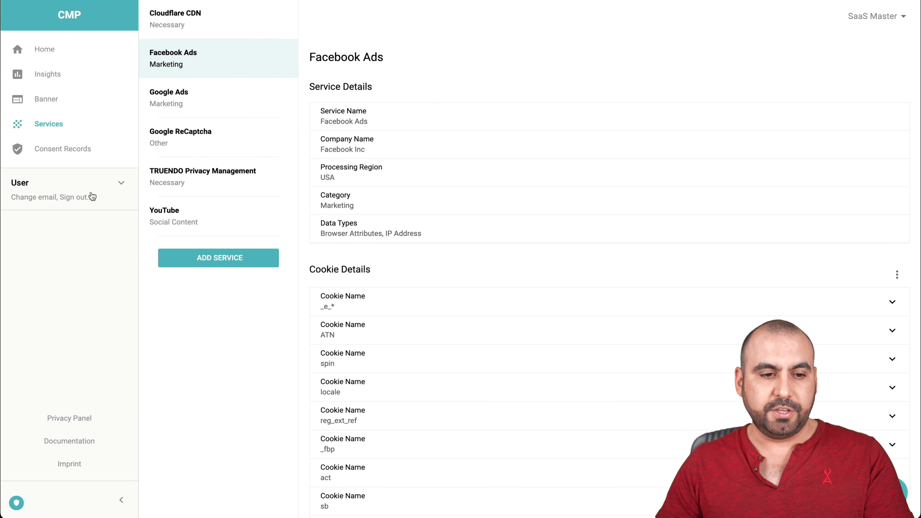
{"action": "left_click", "coordinate": [64, 151]}
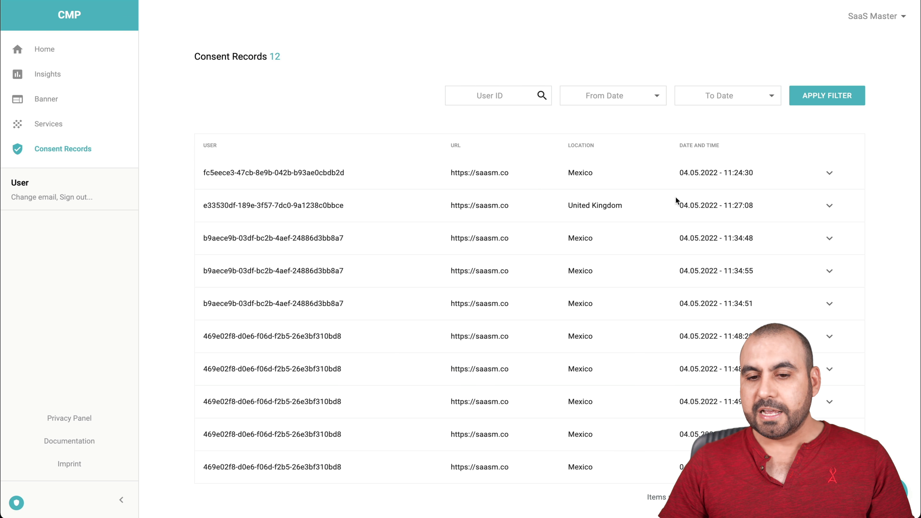
Expand the United Kingdom consent record and inspect its consent ID, URL and location
{"action": "left_click", "coordinate": [830, 206]}
{"action": "left_click_drag", "start_coordinate": [213, 236], "coordinate": [408, 238]}
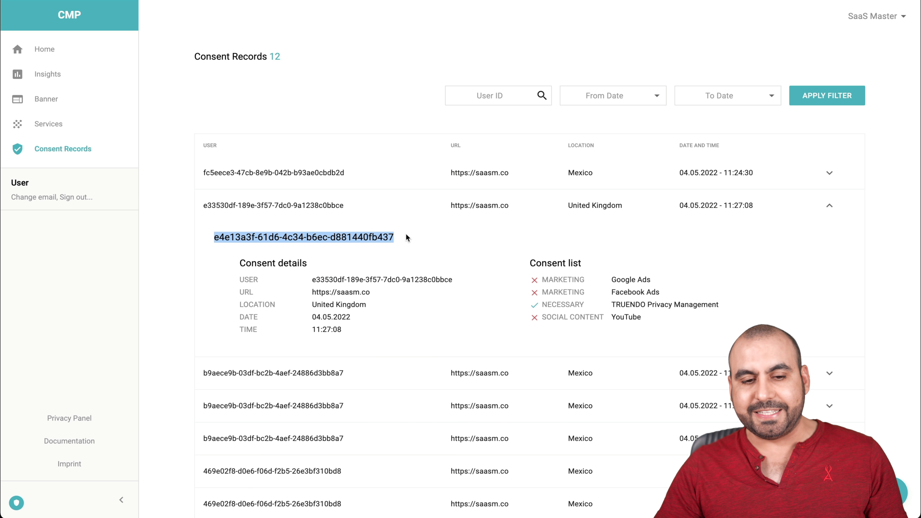
{"action": "left_click", "coordinate": [409, 237]}
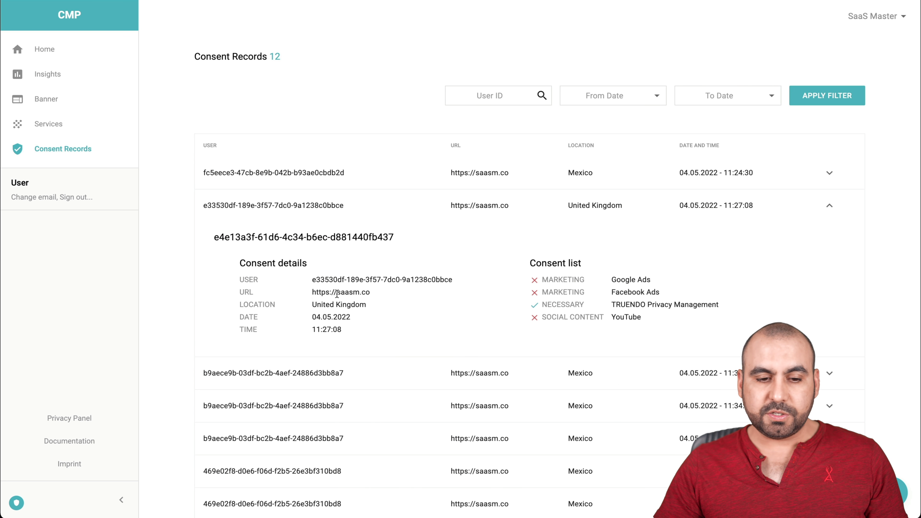
{"action": "left_click_drag", "start_coordinate": [314, 292], "coordinate": [443, 294]}
{"action": "left_click", "coordinate": [443, 293]}
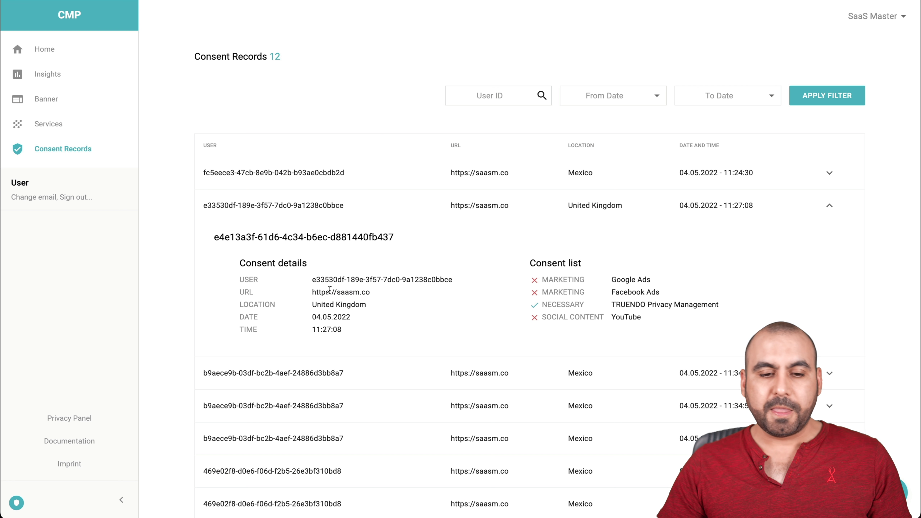
{"action": "triple_click", "coordinate": [326, 305]}
{"action": "left_click", "coordinate": [365, 331]}
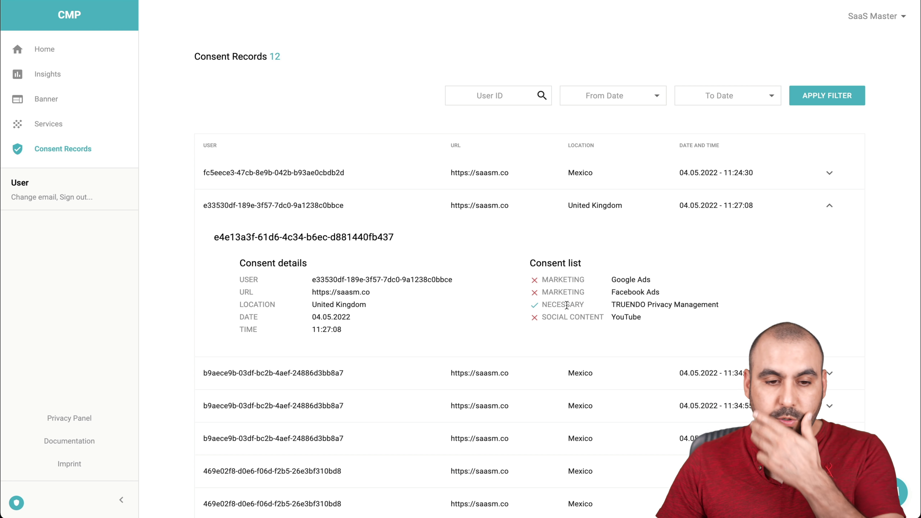
Expand the first Mexico consent record's details, then switch to the Insights dashboard
{"action": "left_click", "coordinate": [829, 172]}
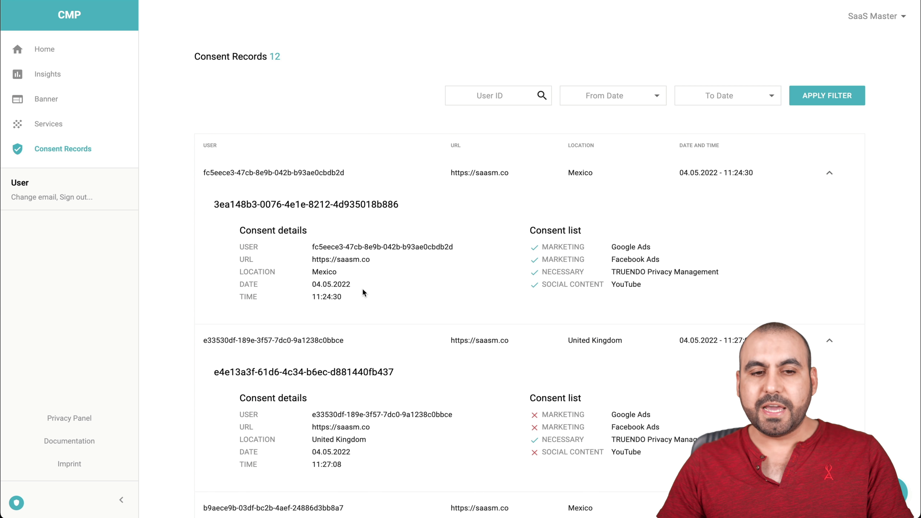
{"action": "scroll", "coordinate": [362, 288], "scroll_direction": "down", "scroll_amount": 5}
{"action": "scroll", "coordinate": [362, 288], "scroll_direction": "up", "scroll_amount": 5}
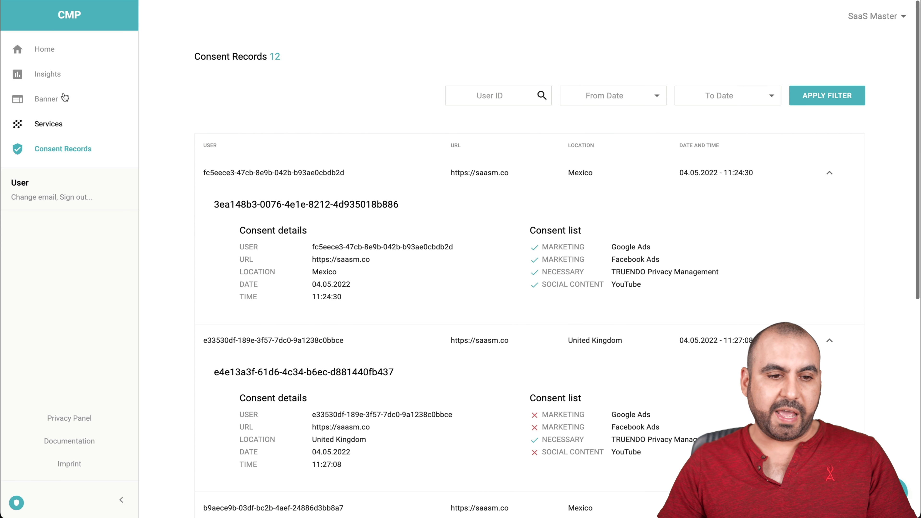
{"action": "left_click", "coordinate": [47, 73]}
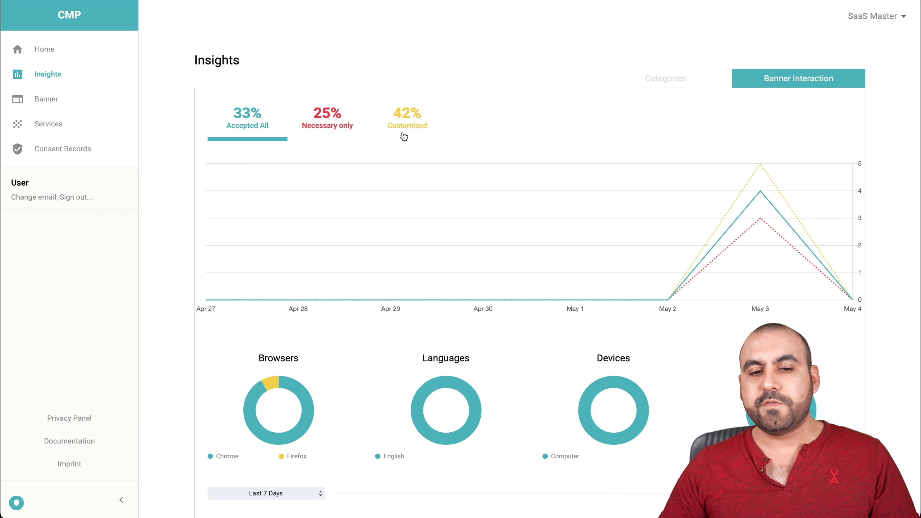
Scroll through the Insights totals, checking the Total Services count of 6 and Unique Users
{"action": "scroll", "coordinate": [418, 203], "scroll_direction": "down", "scroll_amount": 3}
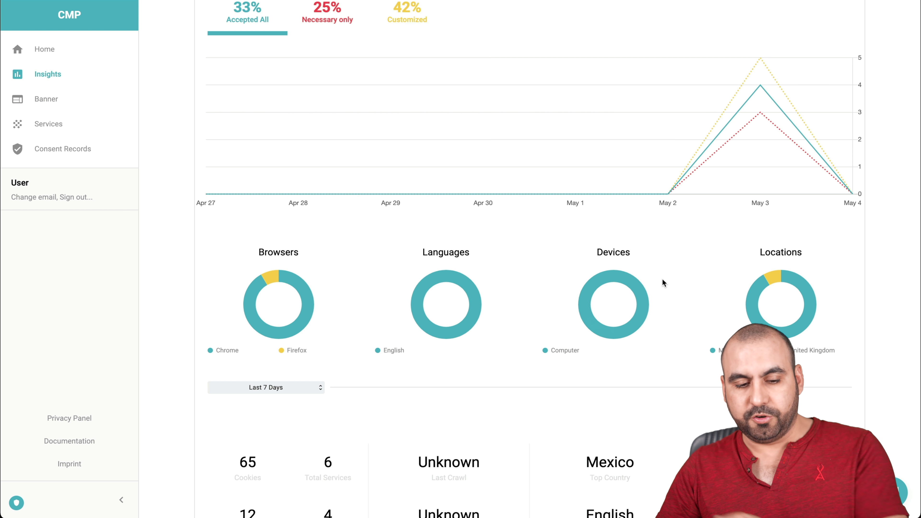
{"action": "scroll", "coordinate": [663, 282], "scroll_direction": "down", "scroll_amount": 2}
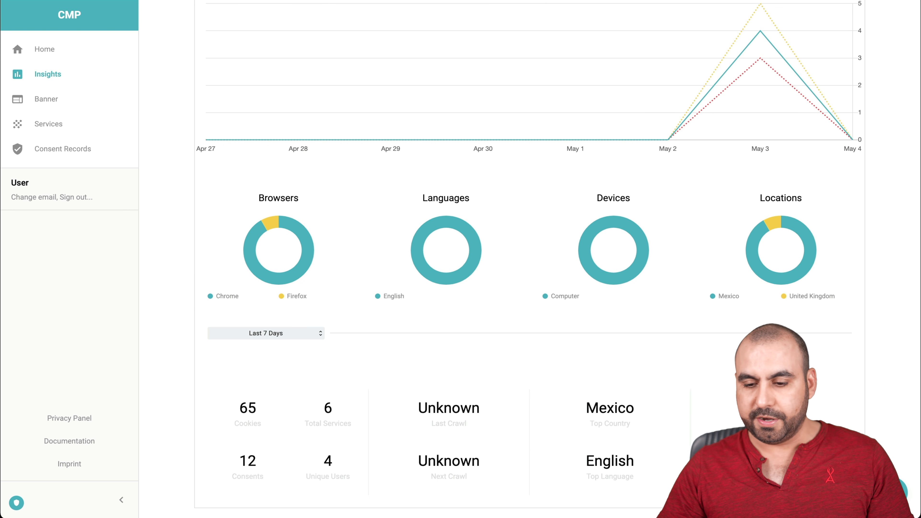
{"action": "left_click_drag", "start_coordinate": [315, 405], "coordinate": [350, 405]}
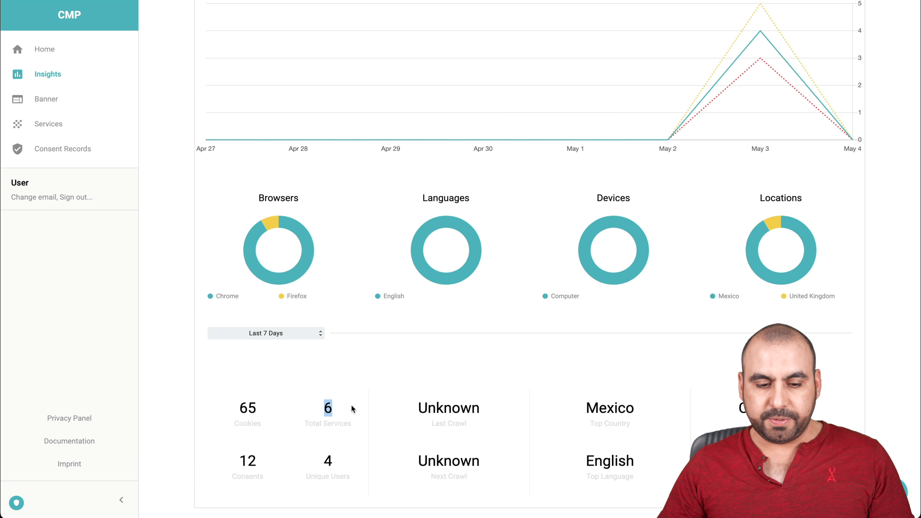
{"action": "left_click", "coordinate": [217, 473]}
{"action": "left_click_drag", "start_coordinate": [300, 461], "coordinate": [300, 465]}
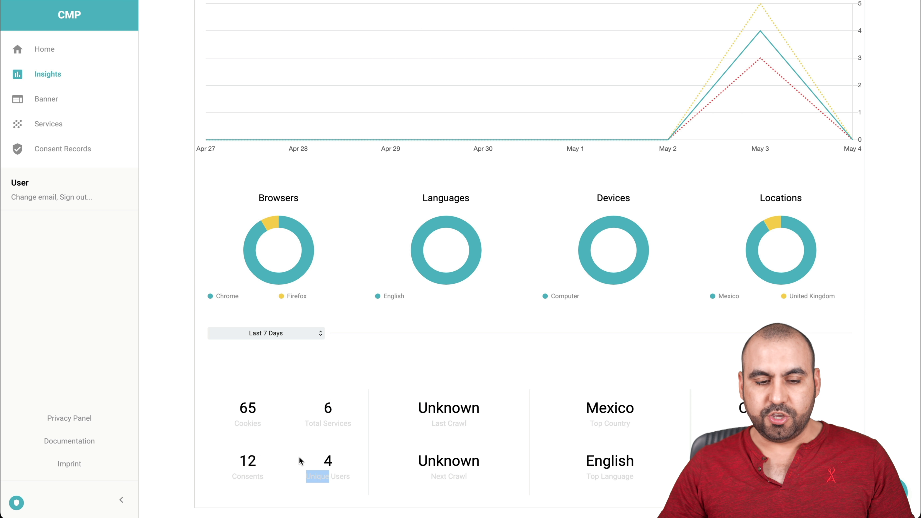
{"action": "left_click", "coordinate": [351, 456]}
{"action": "scroll", "coordinate": [352, 457], "scroll_direction": "up", "scroll_amount": 5}
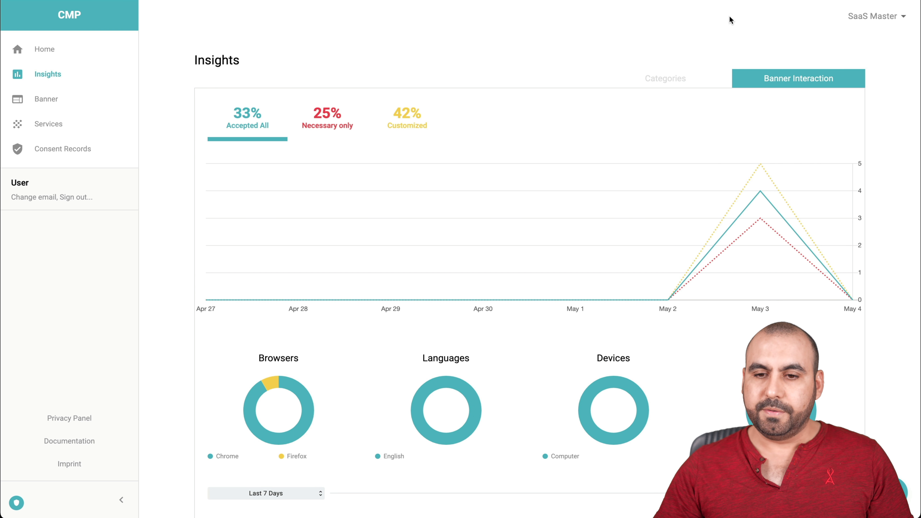
View the Categories breakdown, return to Banner Interaction, then go to the Home page
{"action": "left_click", "coordinate": [664, 80]}
{"action": "left_click", "coordinate": [765, 82]}
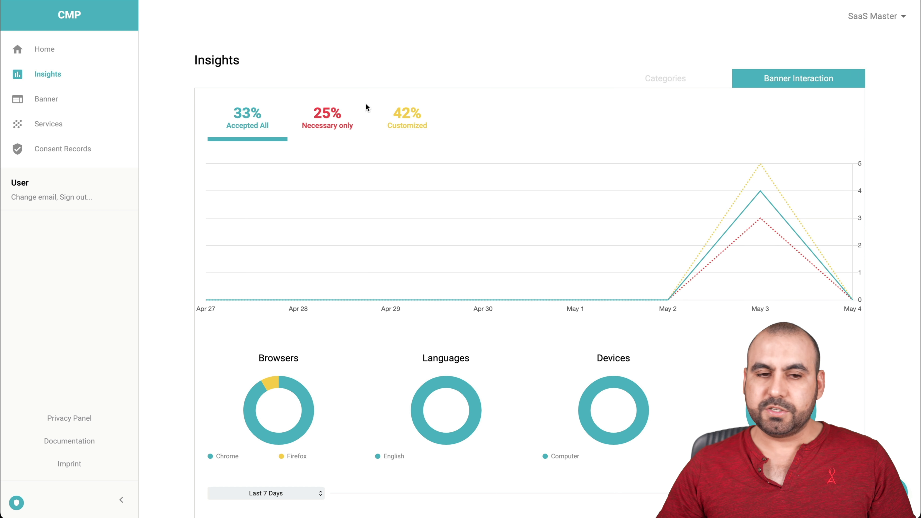
{"action": "left_click", "coordinate": [43, 57]}
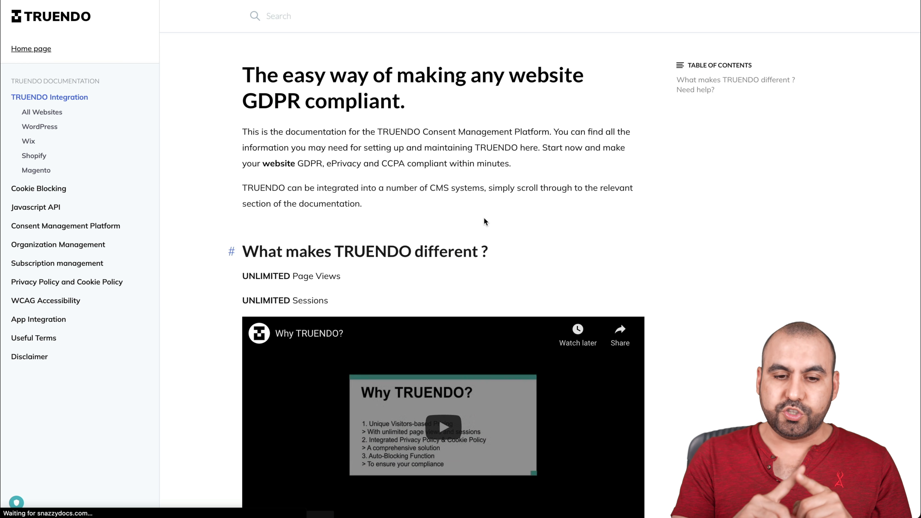
Scroll the documentation down to 'What makes TRUENDO different ?' and its demo video
{"action": "scroll", "coordinate": [484, 221], "scroll_direction": "down", "scroll_amount": 4}
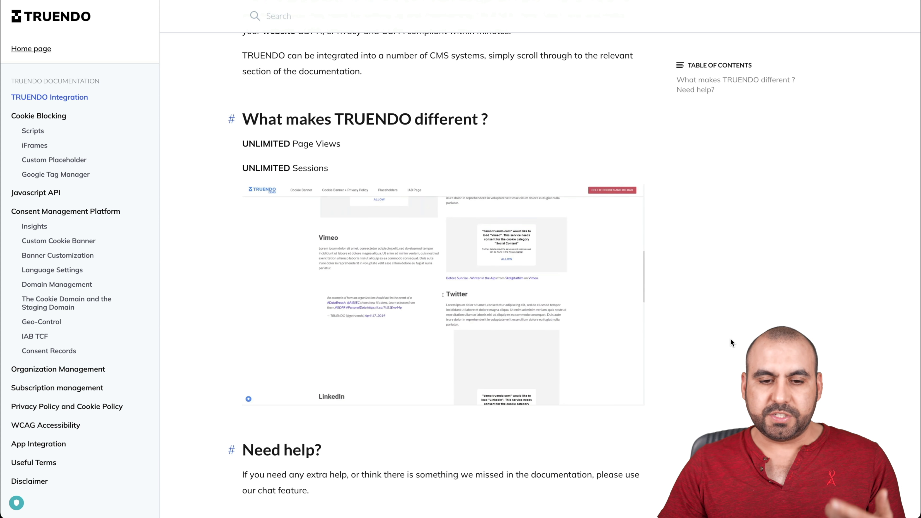
{"action": "mouse_move", "coordinate": [506, 281]}
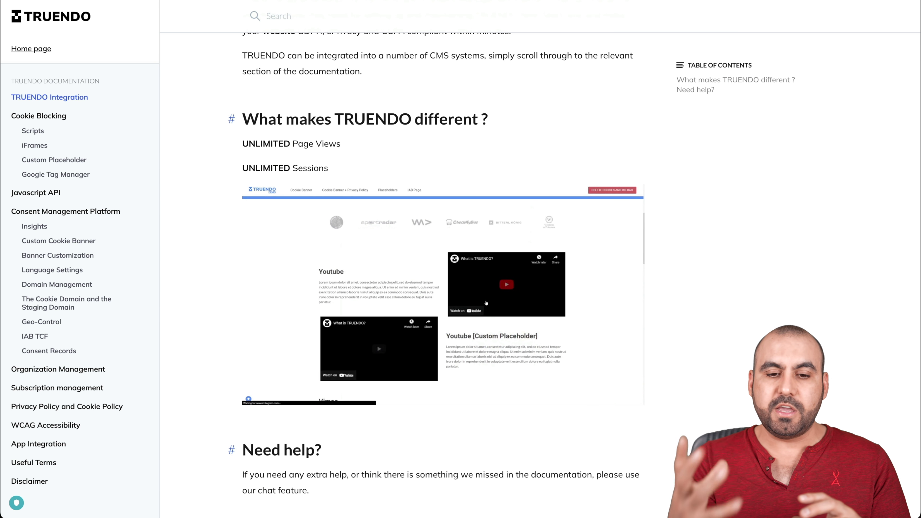
{"action": "mouse_move", "coordinate": [462, 330]}
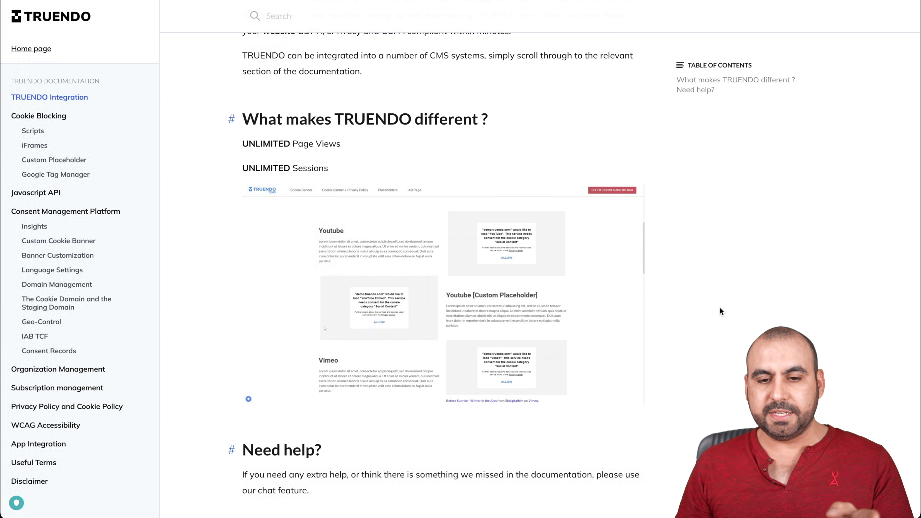
{"action": "mouse_move", "coordinate": [477, 277]}
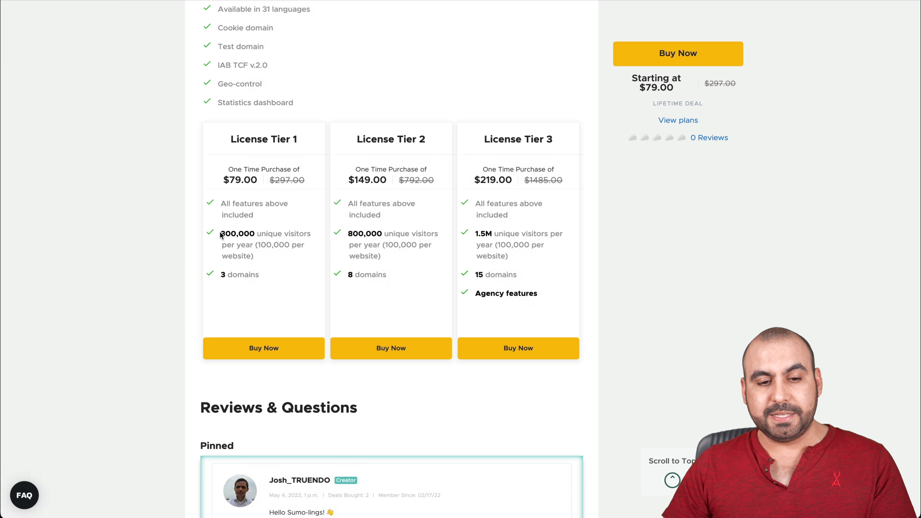
{"action": "left_click_drag", "start_coordinate": [221, 235], "coordinate": [288, 233]}
{"action": "left_click", "coordinate": [279, 292]}
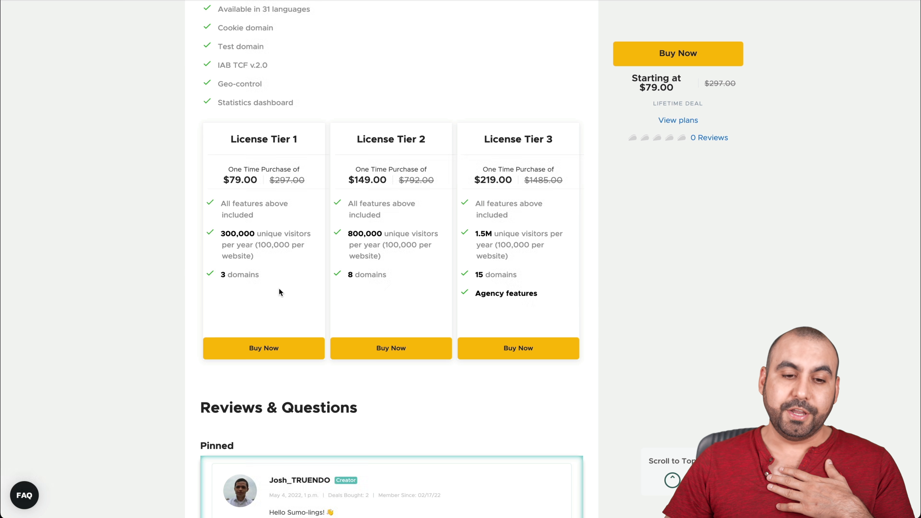